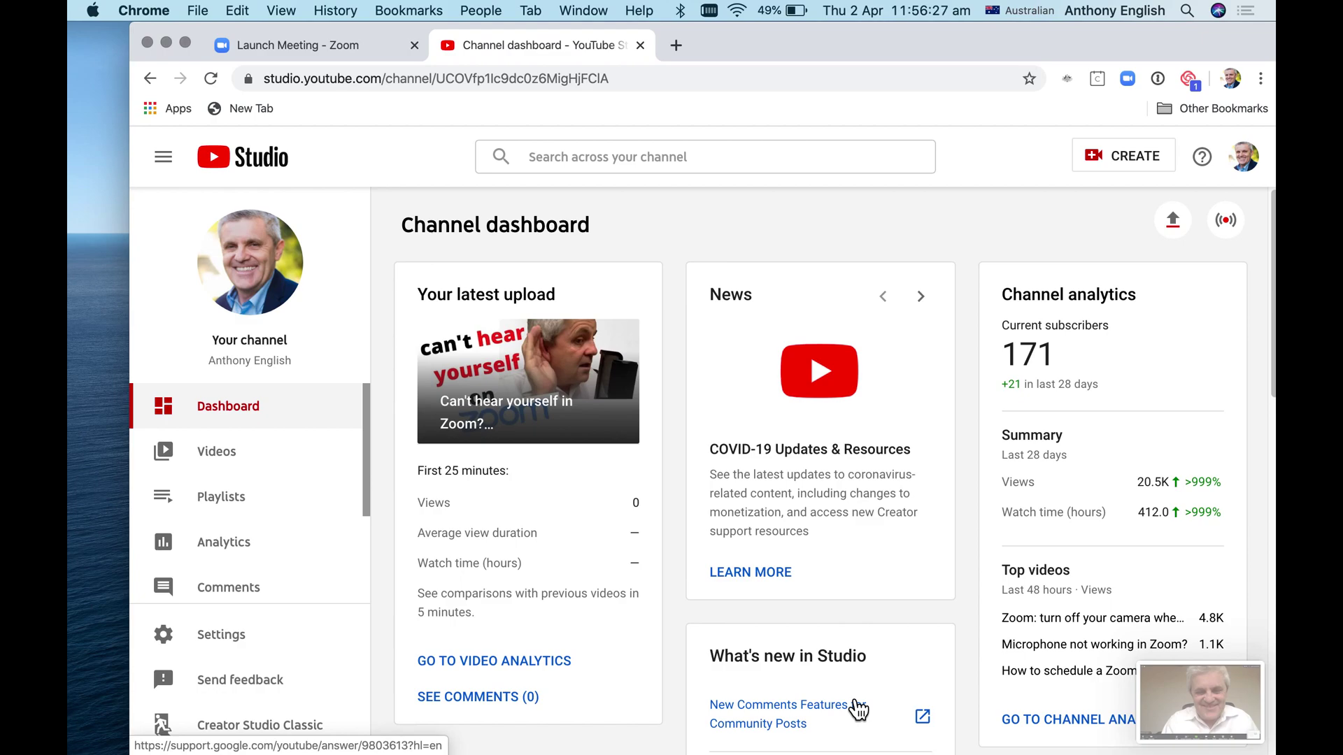
Start a new video upload and open the file picker showing the Downloads folder
click(379, 82)
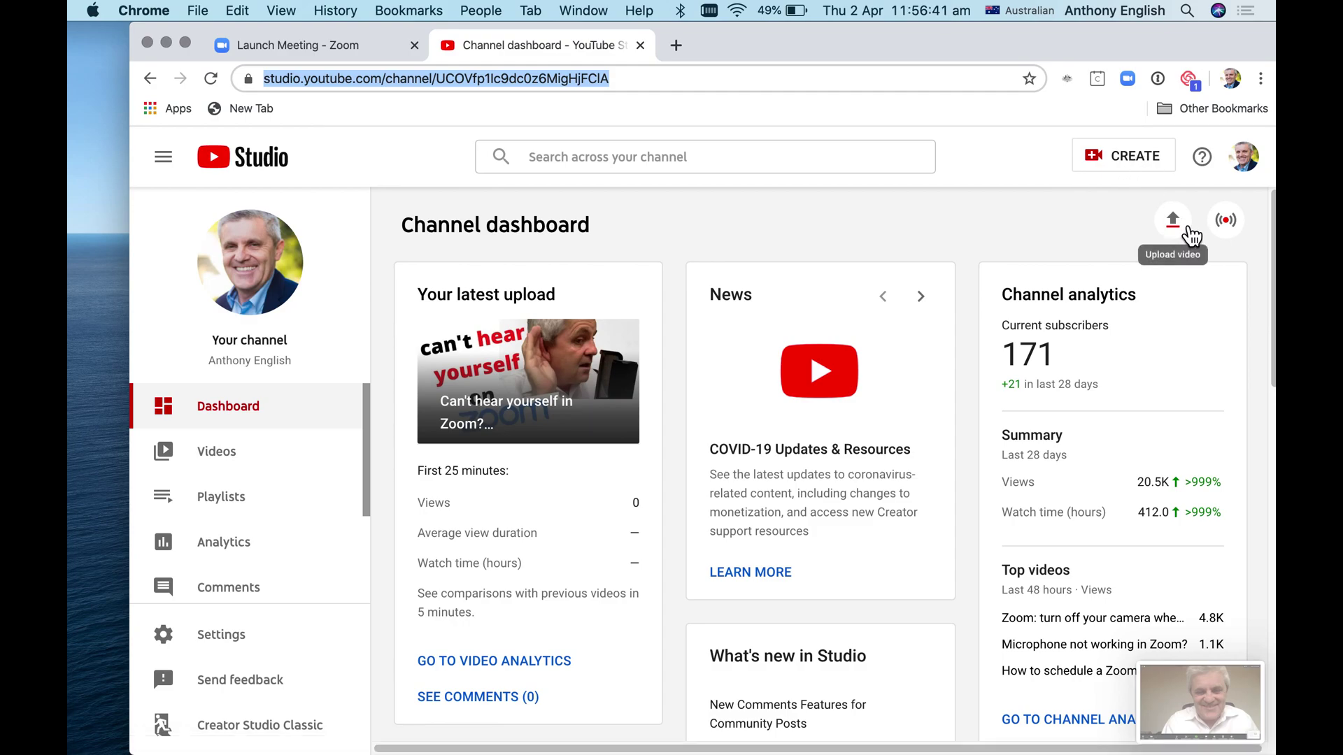
click(1152, 168)
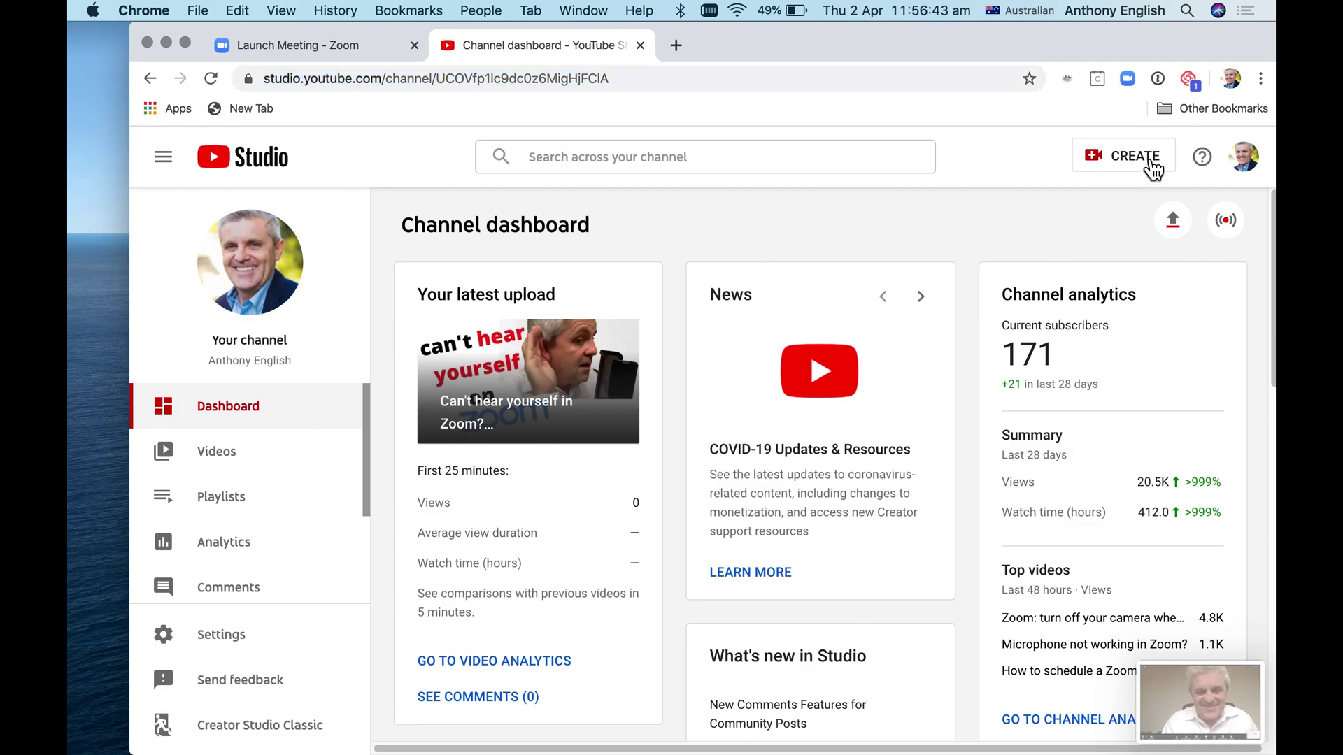
click(1152, 168)
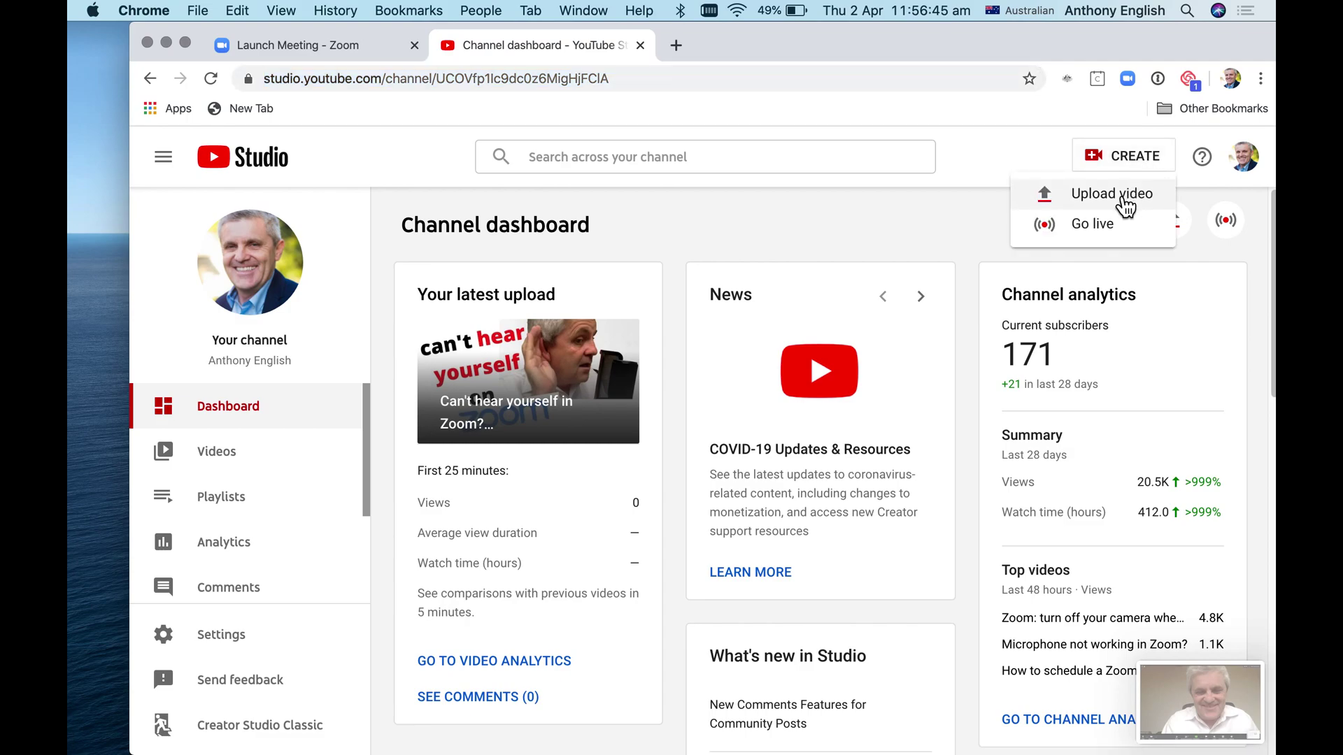
click(1202, 196)
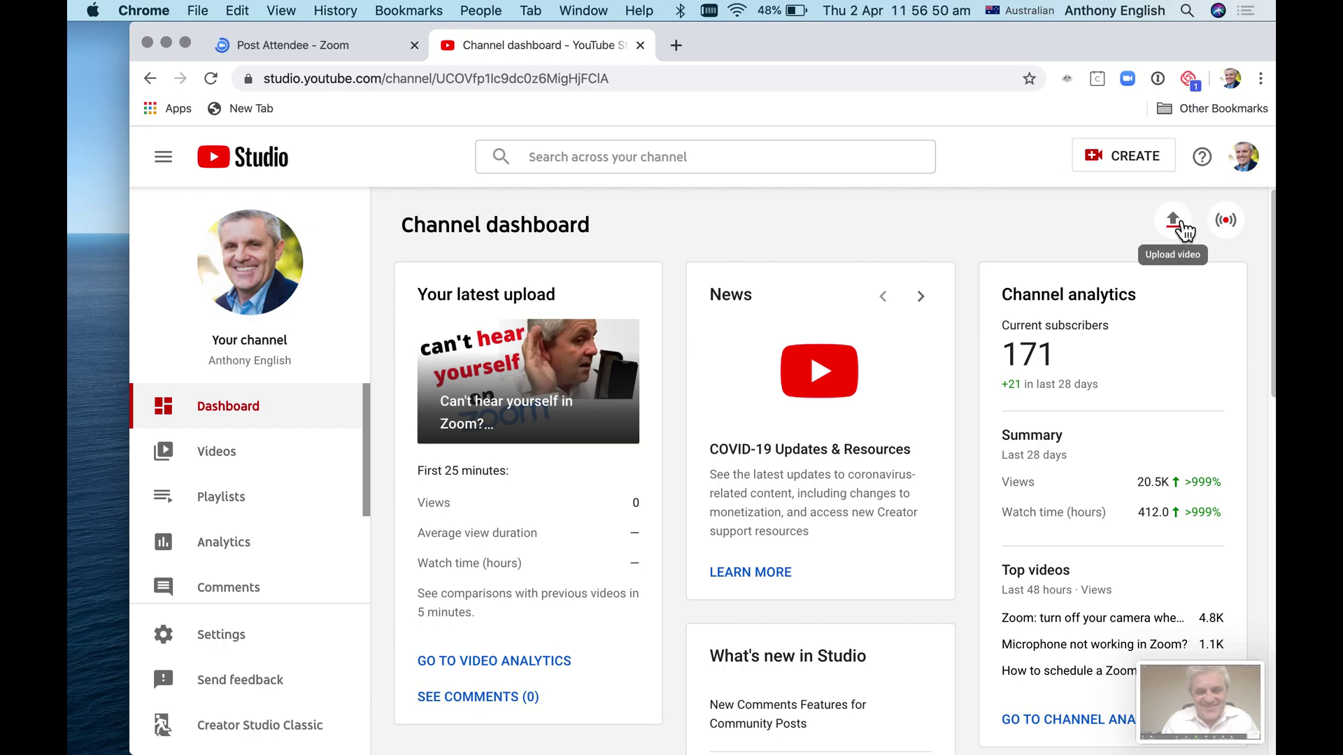
click(1182, 228)
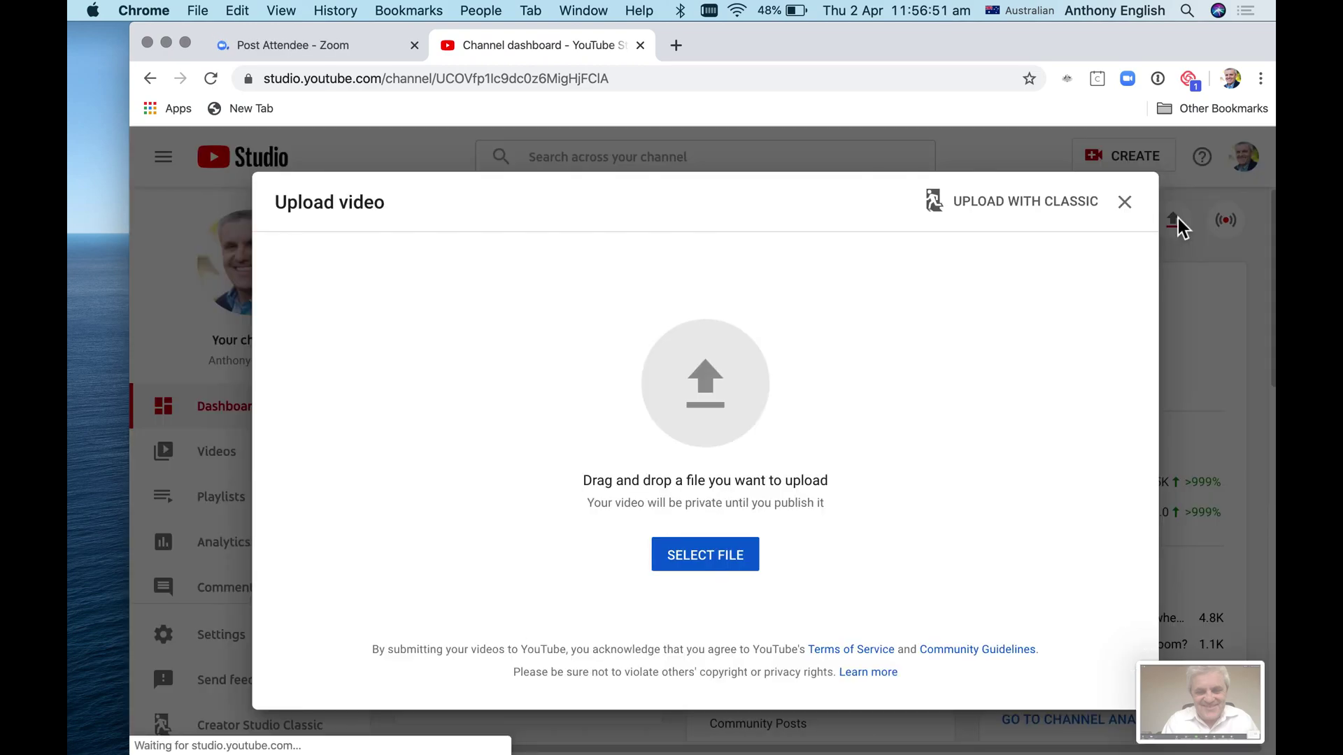
click(707, 407)
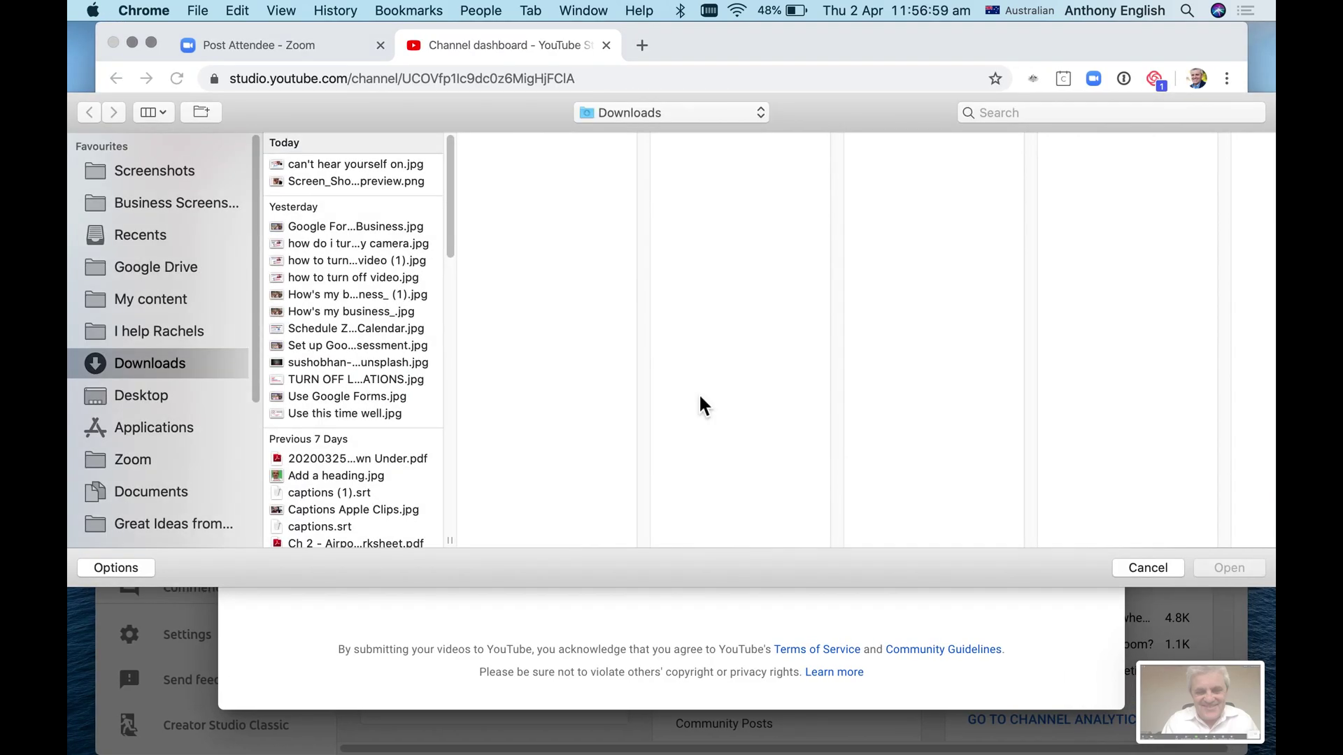
Upload 'How to record in Zoom video 1.mp4' from the Zoom > How to record in Zoom folder
click(148, 467)
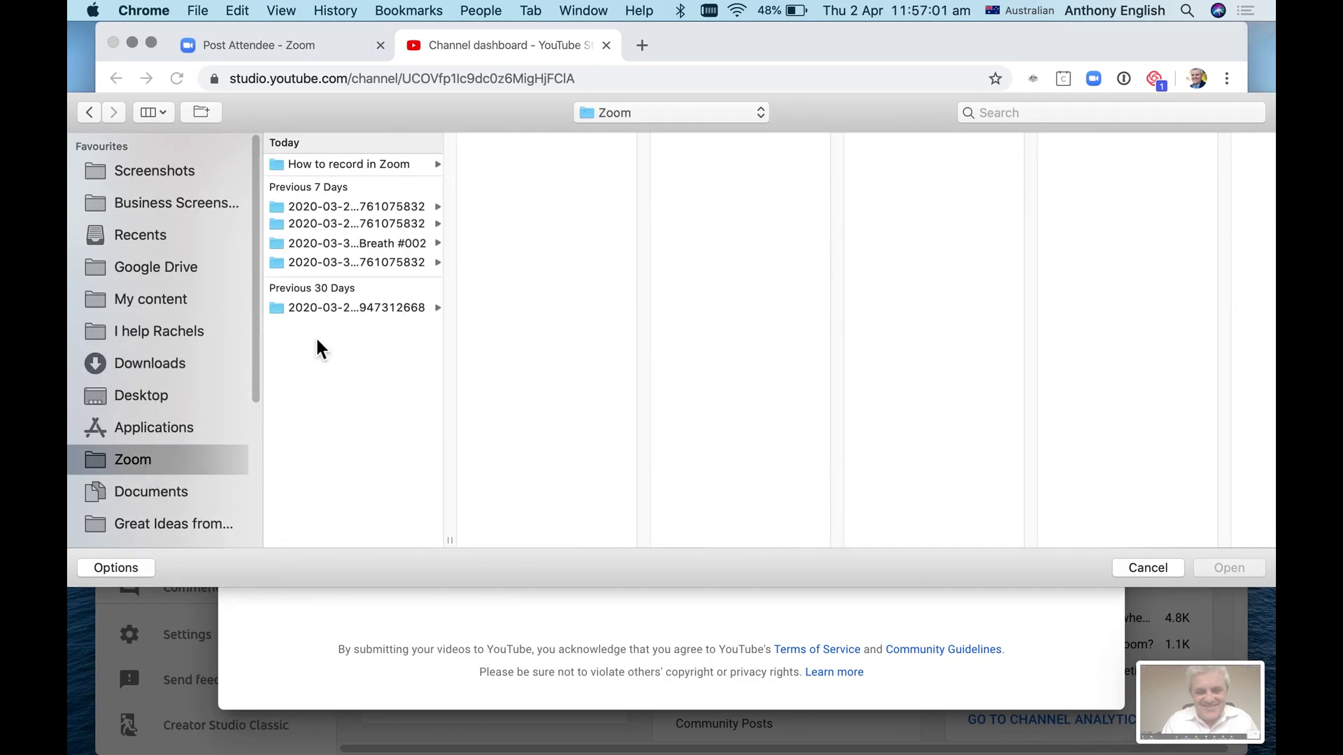
click(370, 165)
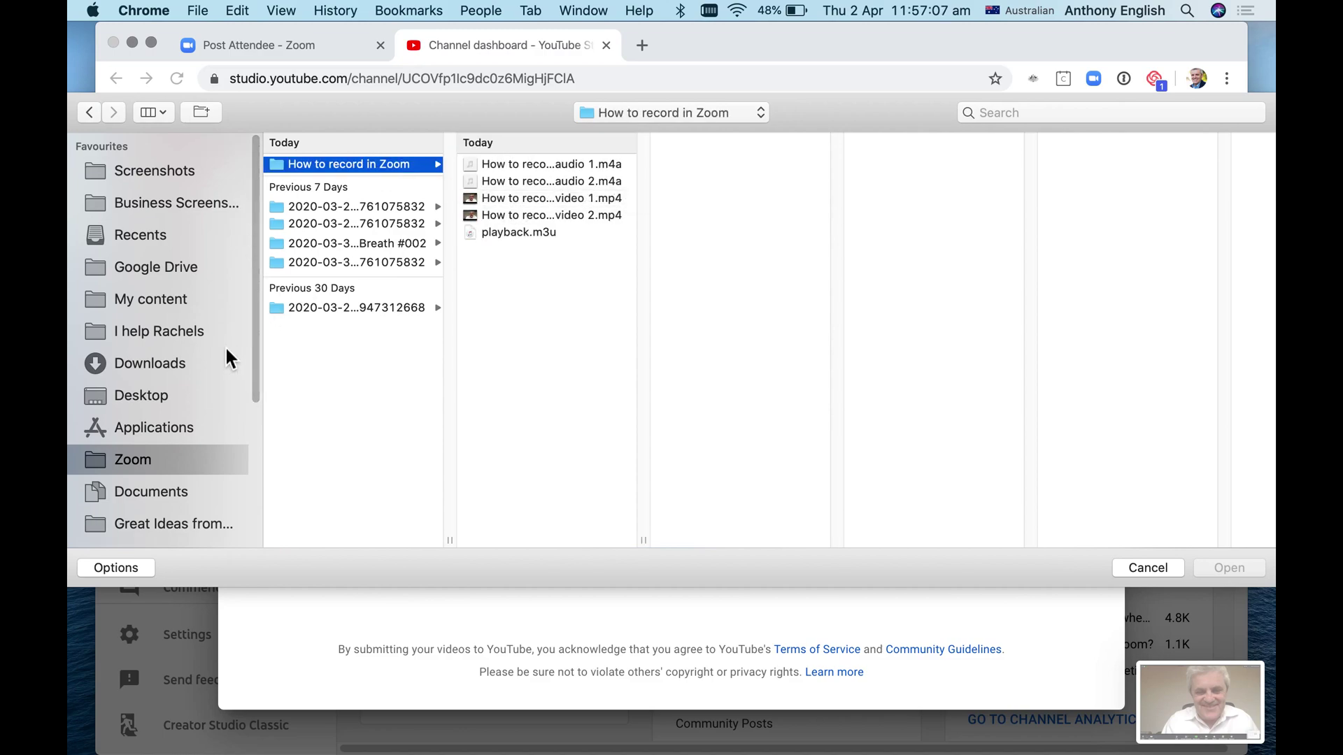
click(556, 202)
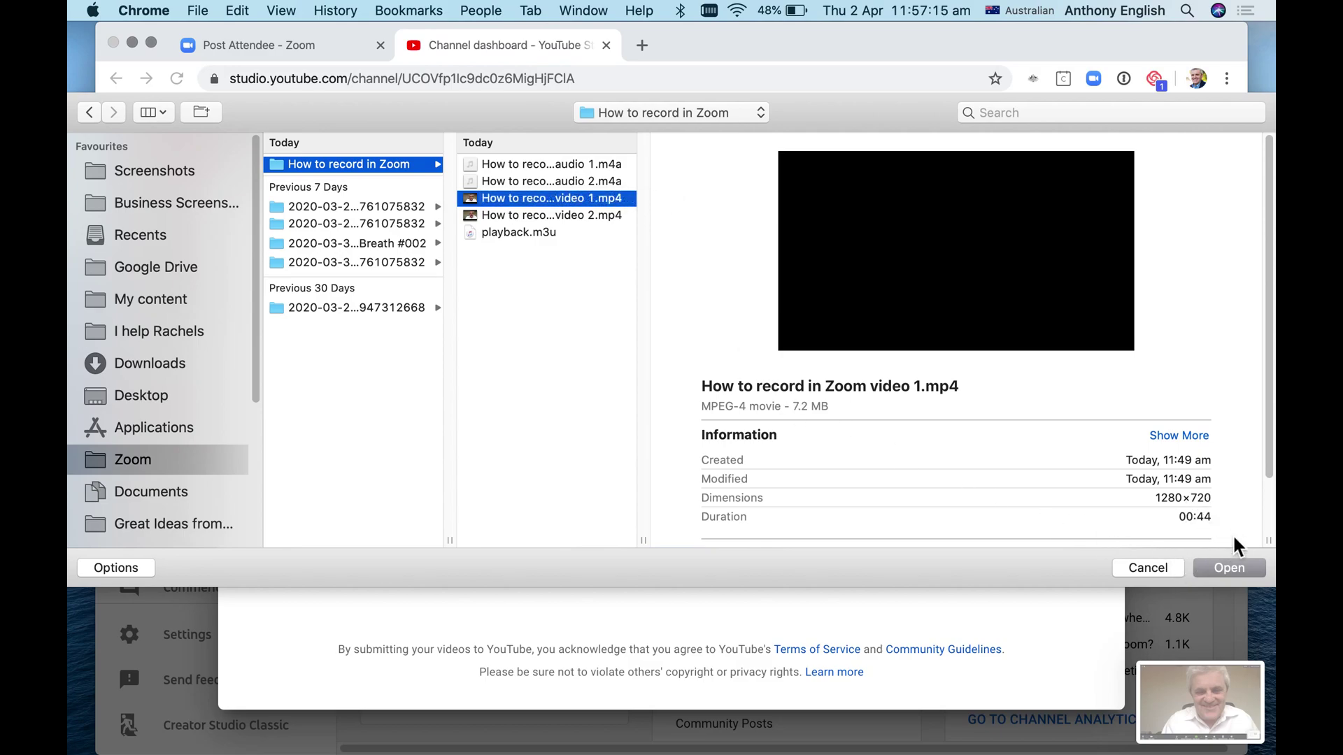
click(1227, 573)
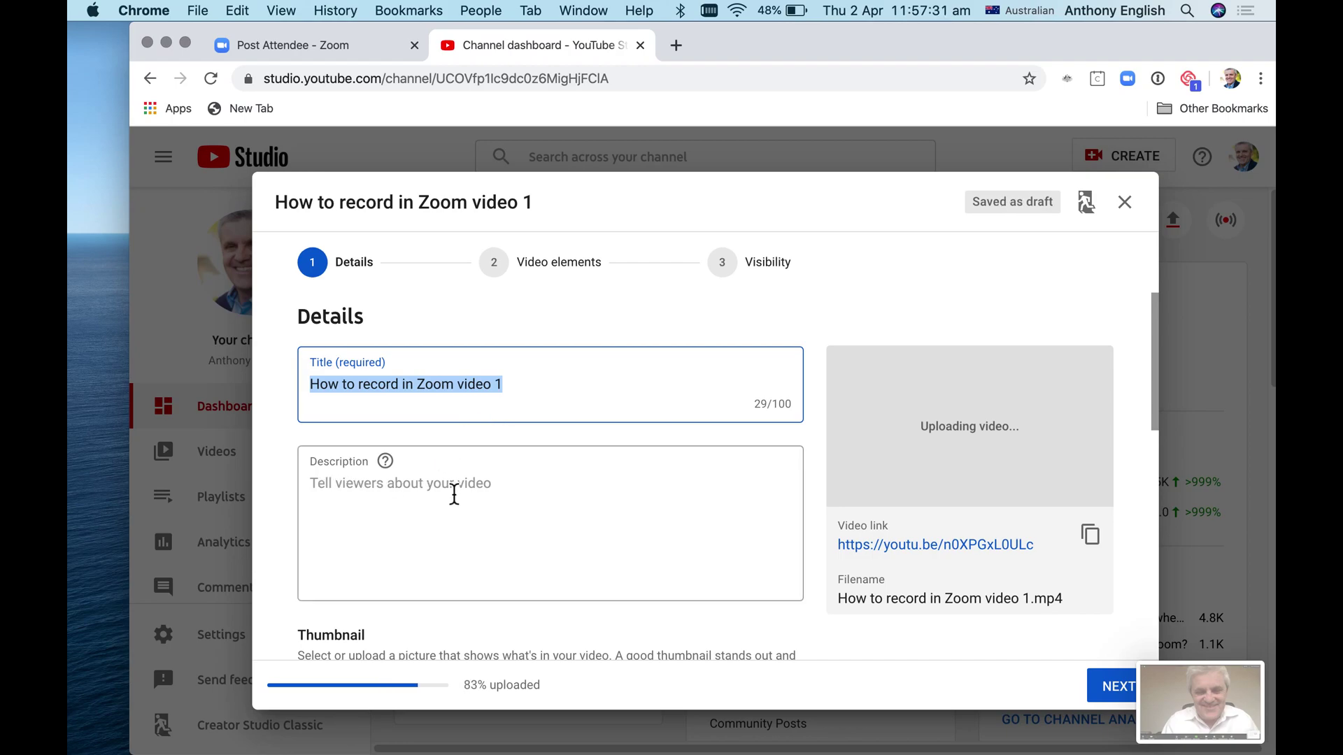
Retitle the upload 'Demo: How to record in Zoom', dropping the trailing 'video 1'
click(510, 395)
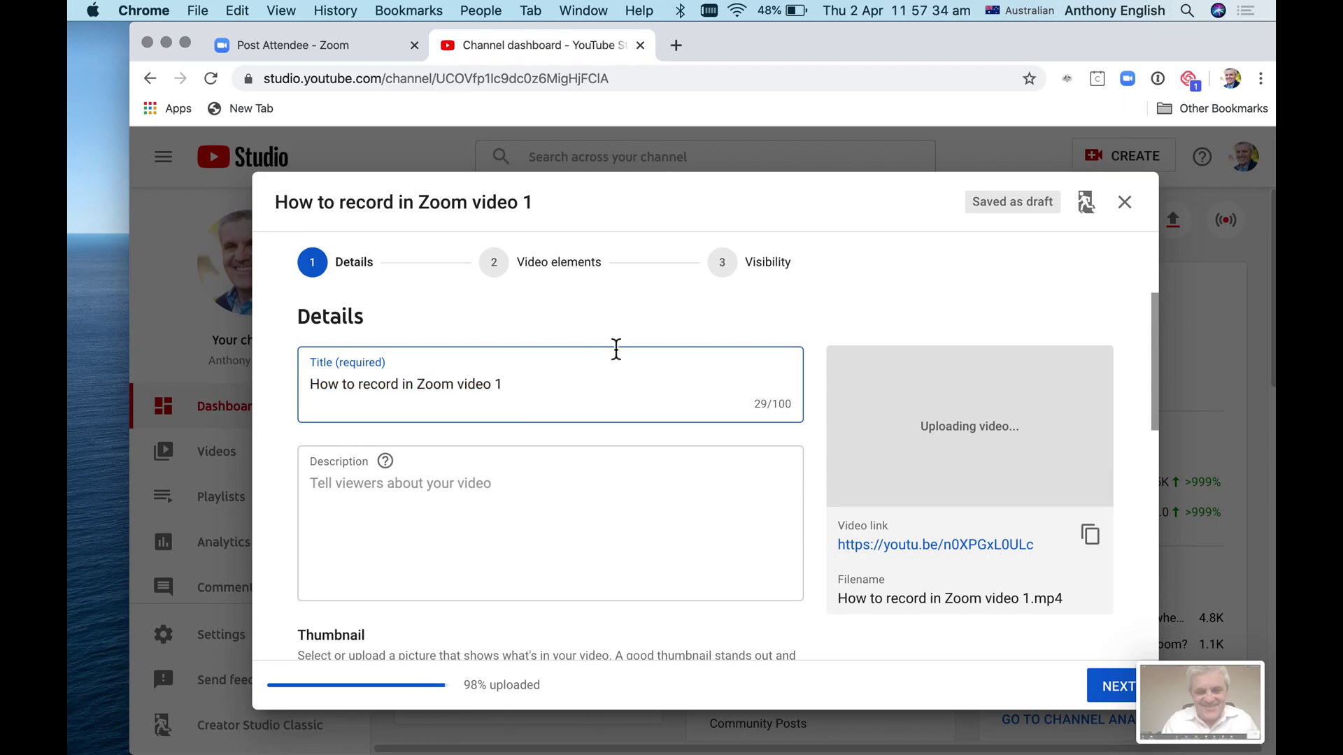
key(BackSpace)
key(BackSpace)
key(BackSpace)
key(BackSpace)
key(BackSpace)
key(BackSpace)
key(BackSpace)
key(BackSpace)
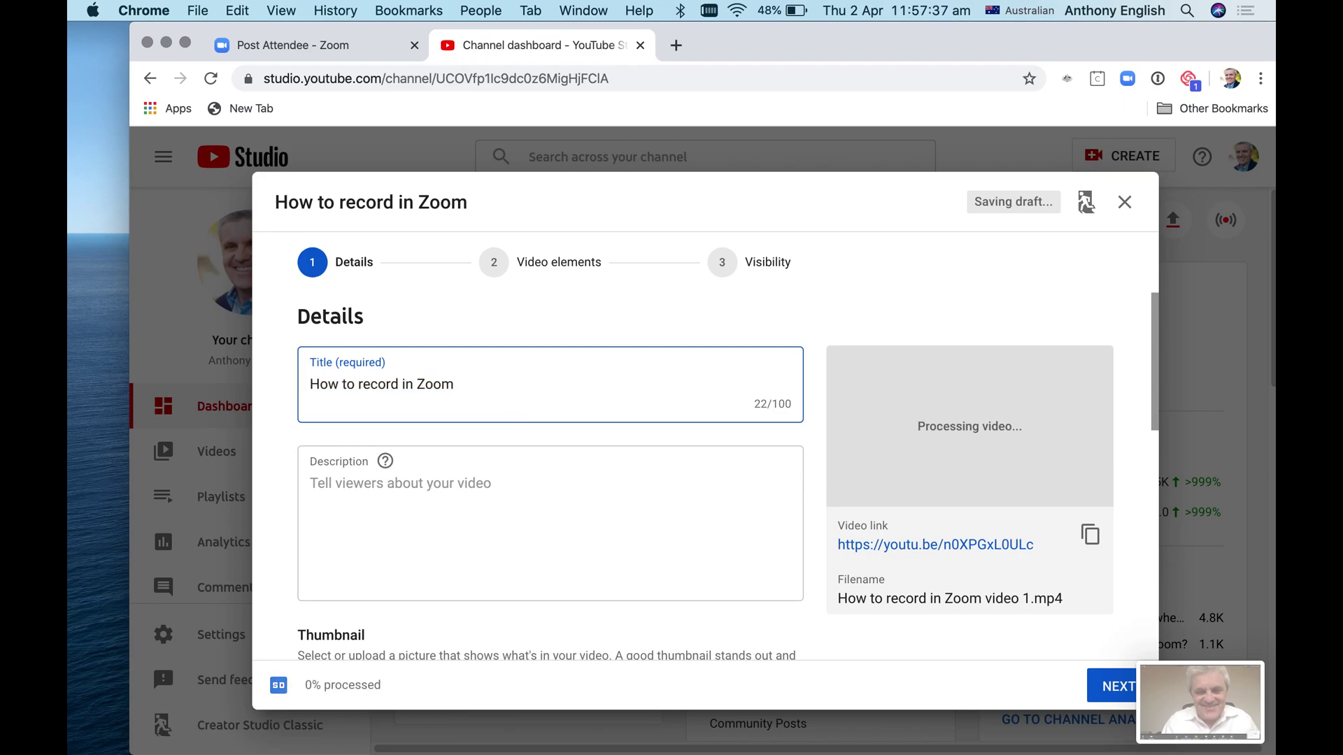
click(310, 384)
text(Demo:)
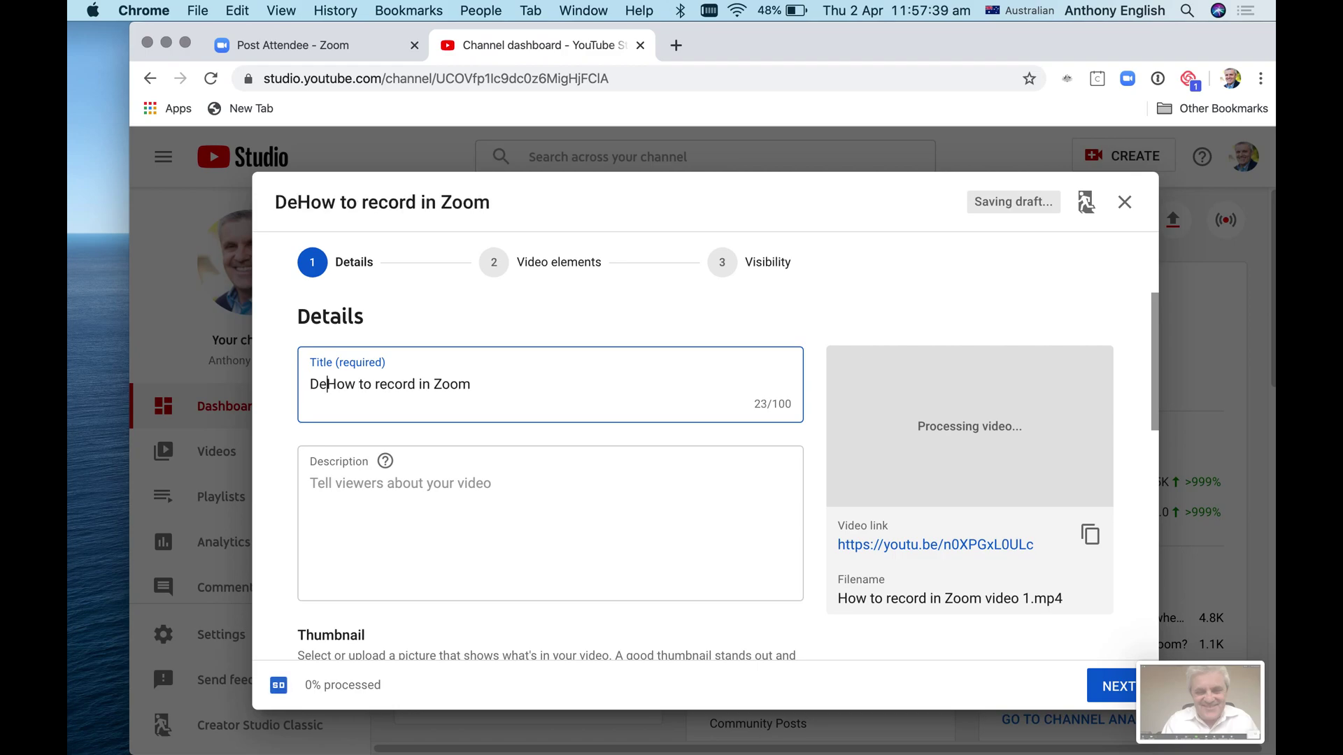
Write the description 'You can record a Zoom call and upload it to YouTube.'
click(498, 483)
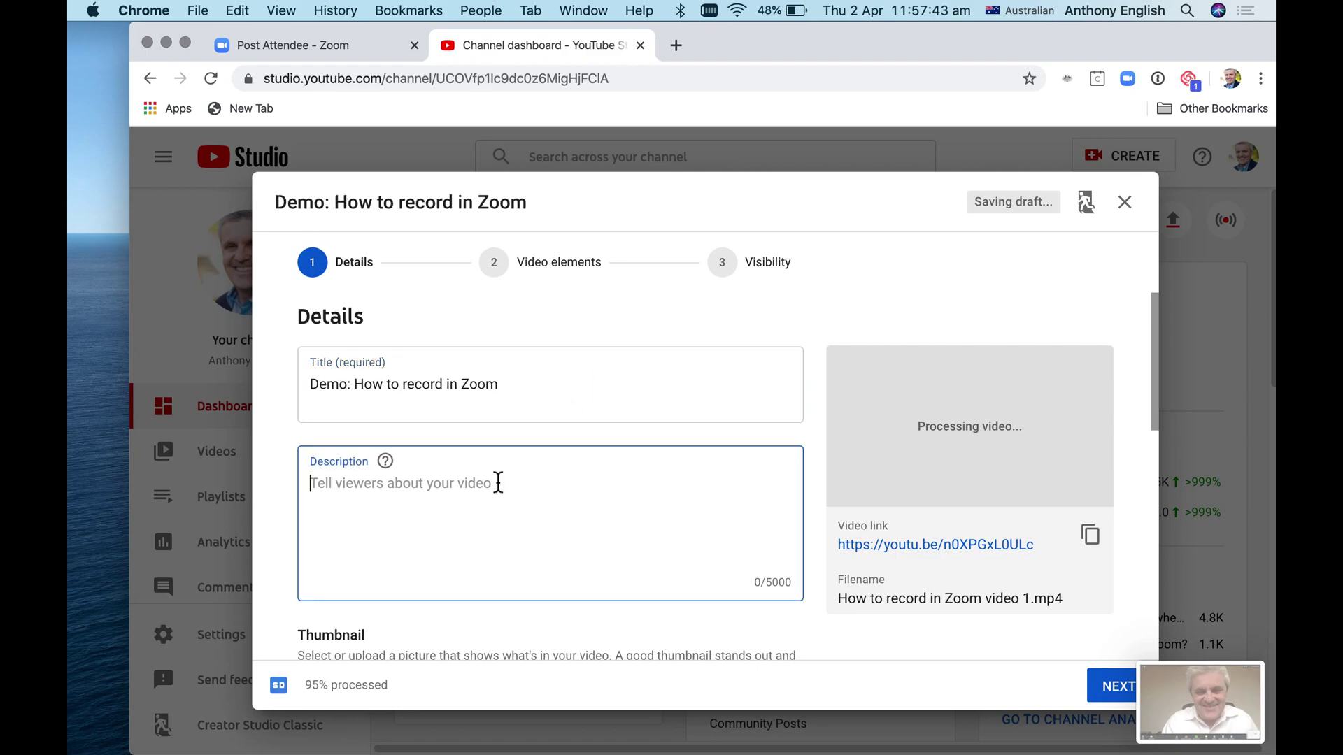
text(In a )
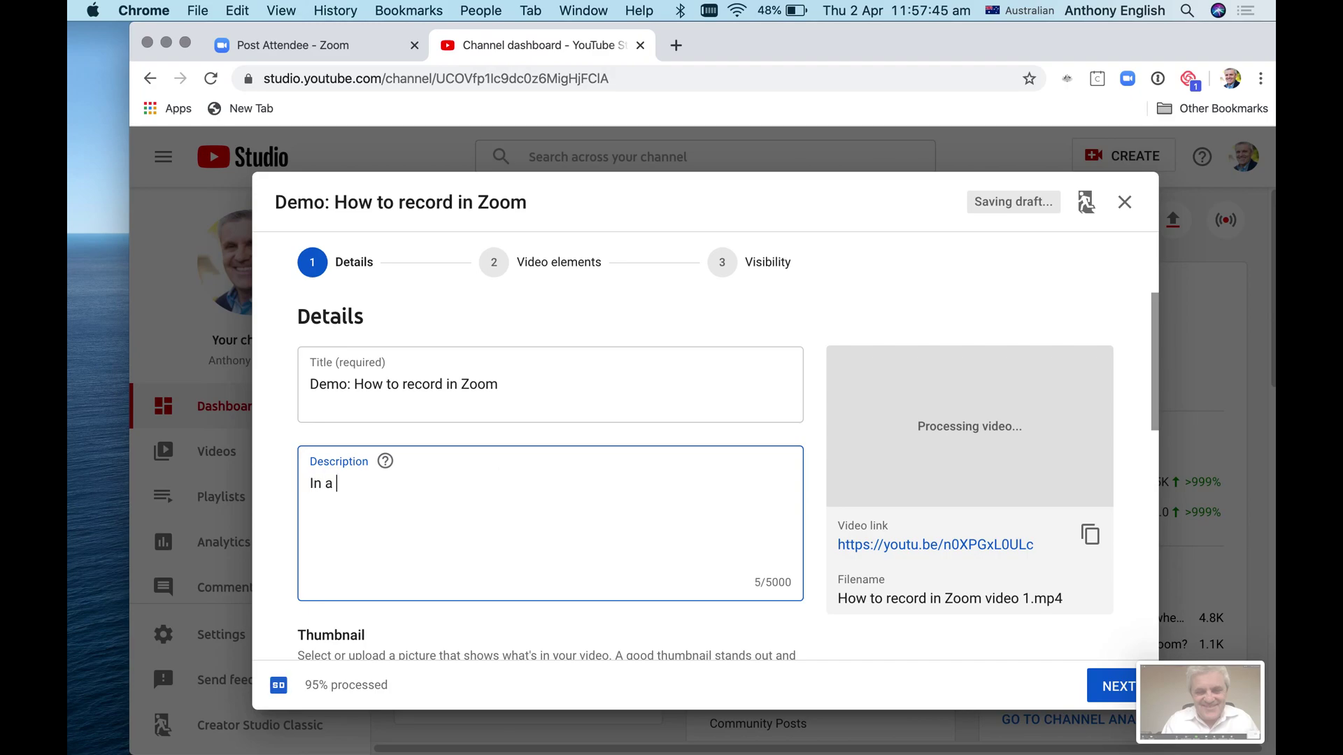
text(zoom call you can rec)
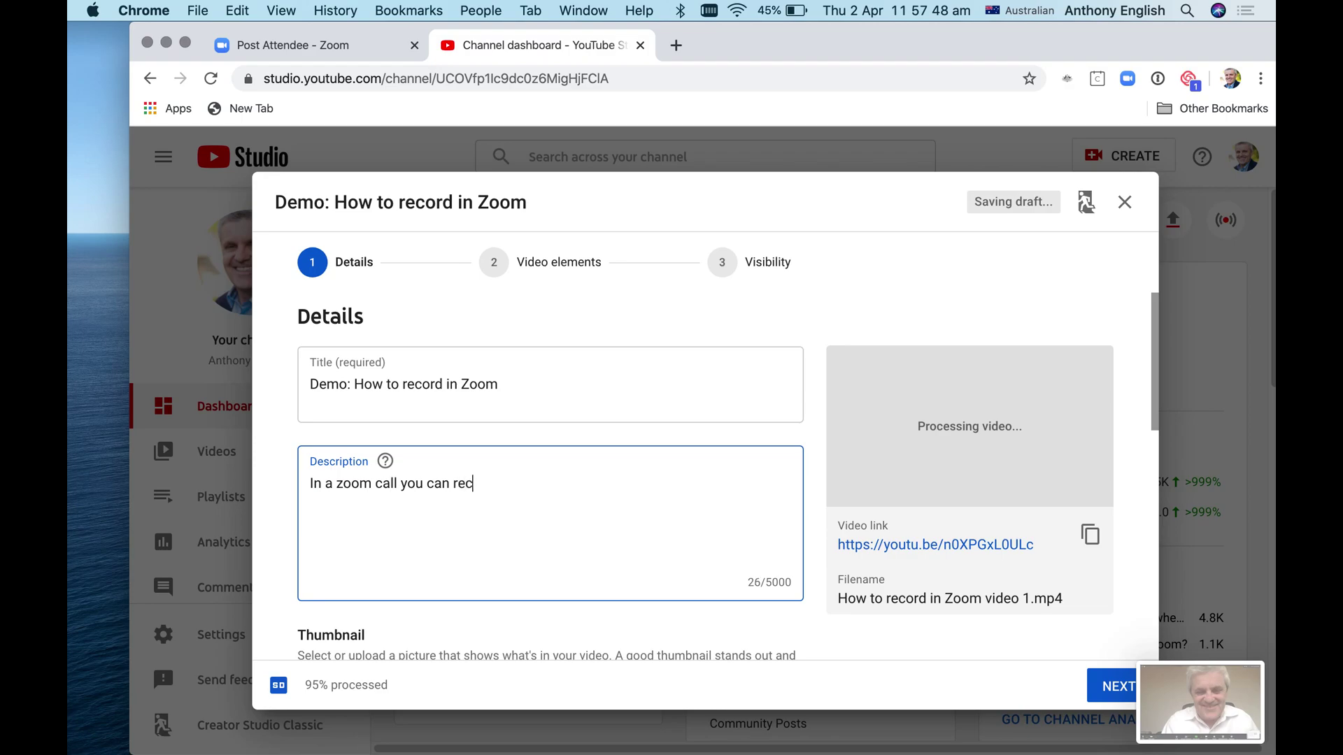
key(super+a)
key(BackSpace)
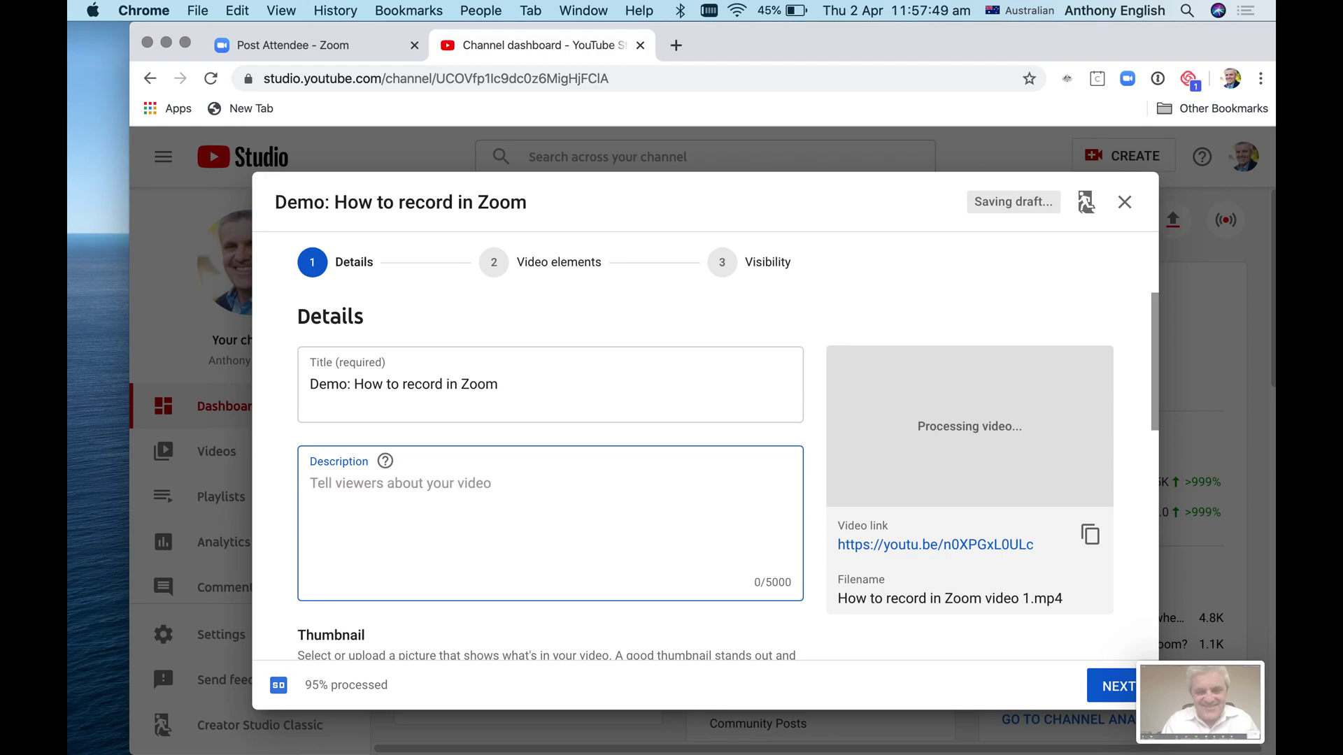
text(You can recor)
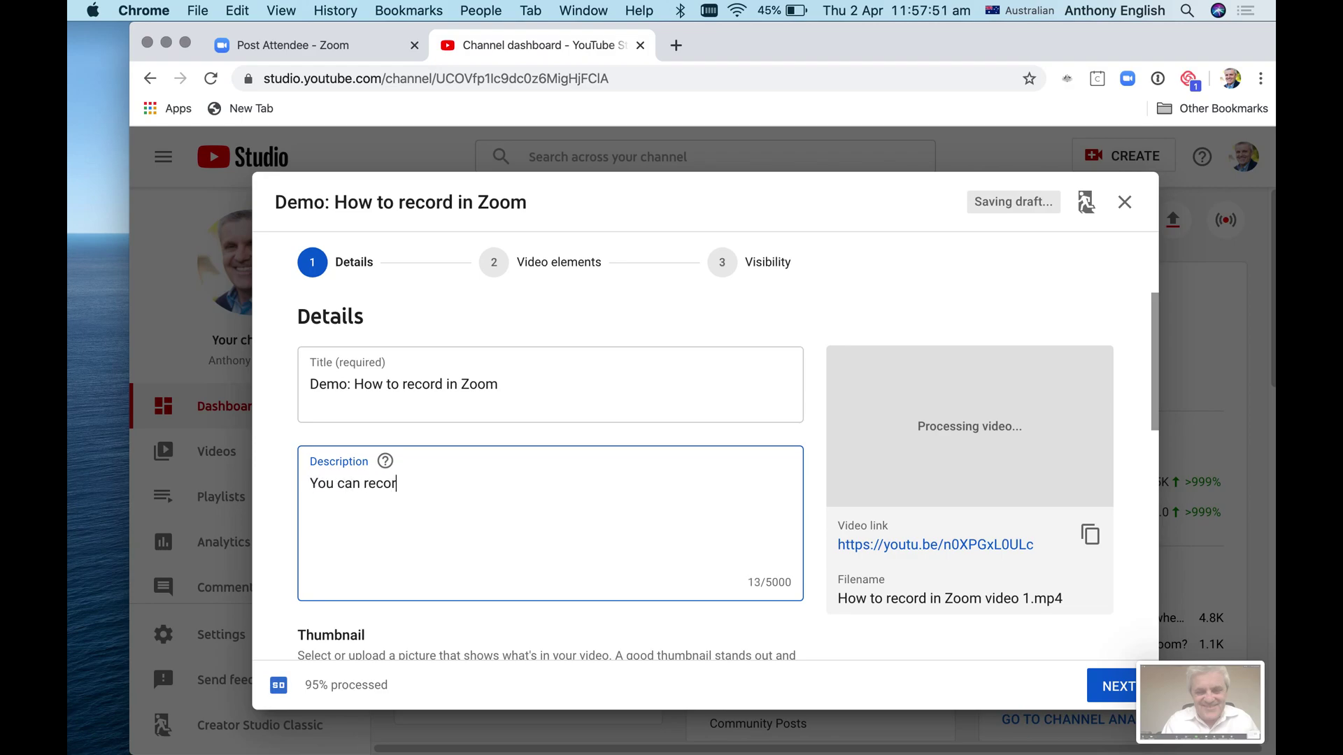
text(d a Zoom call a)
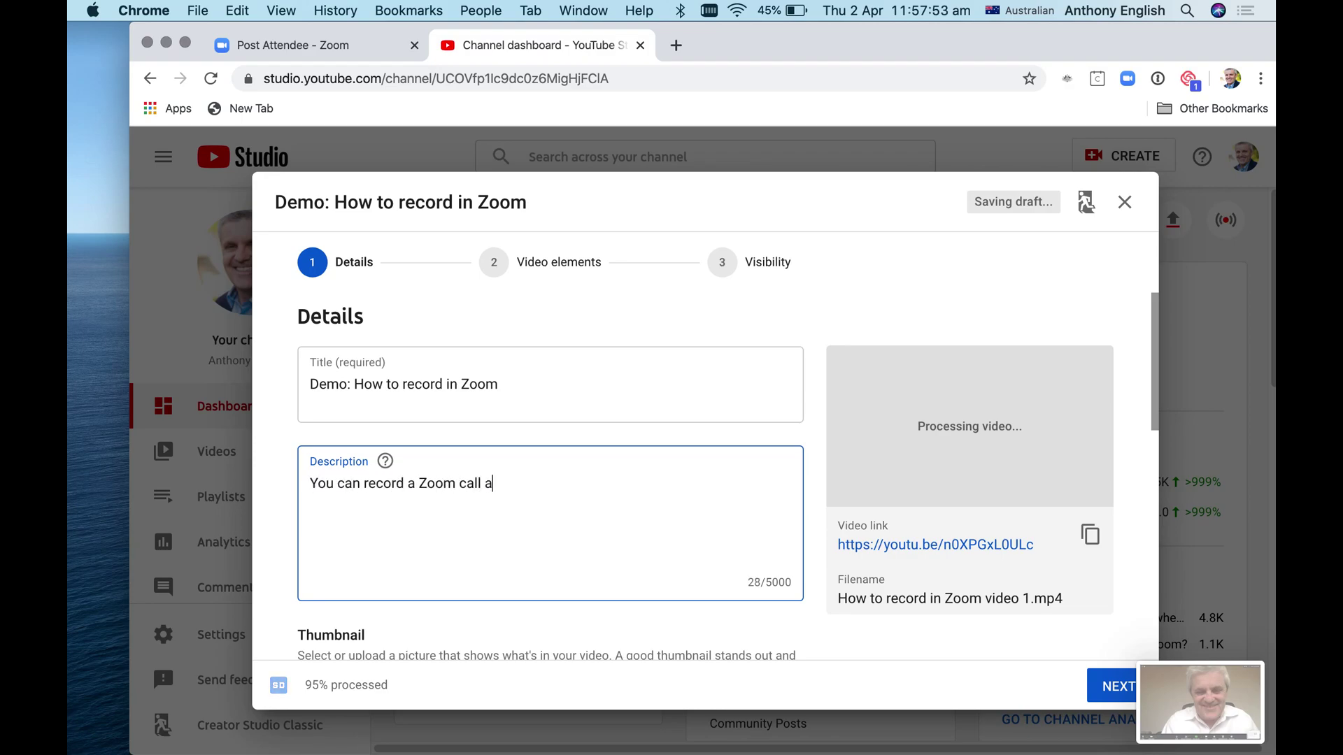
text(nd upload it ot)
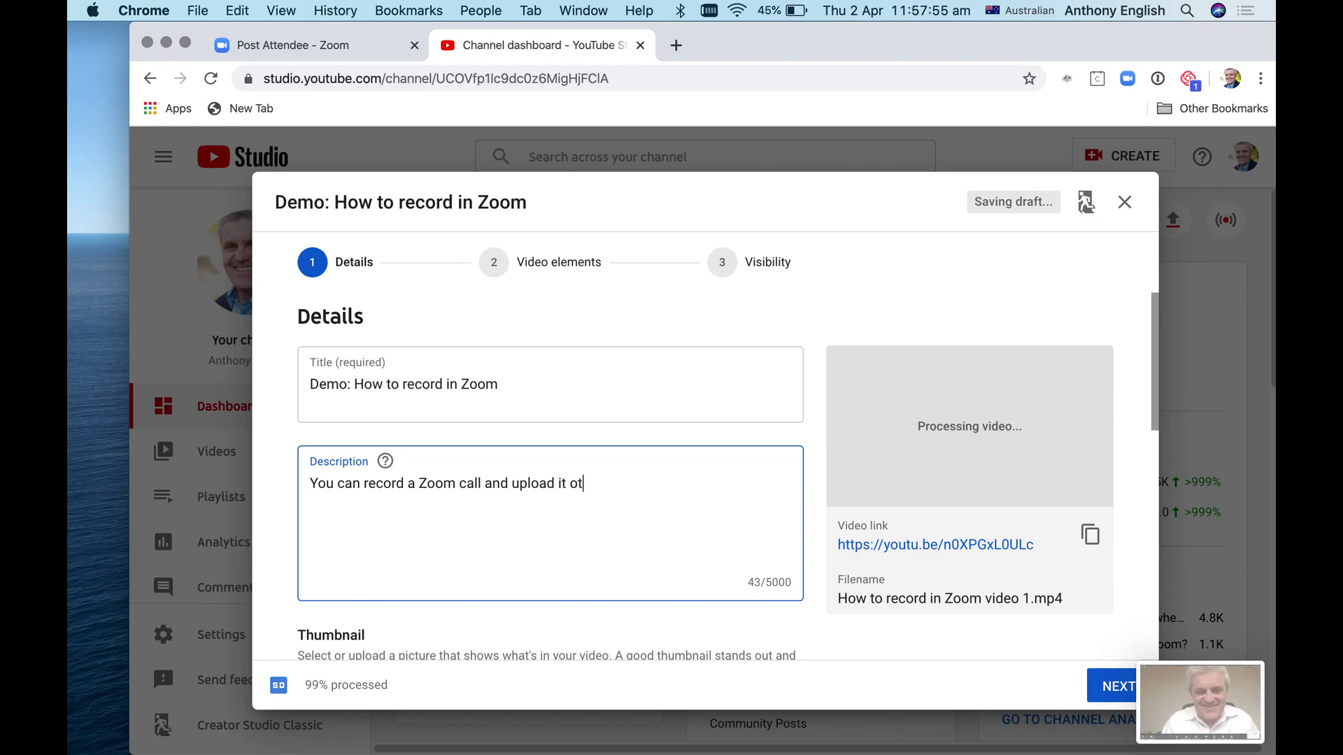
key(BackSpace)
key(BackSpace)
text(to you)
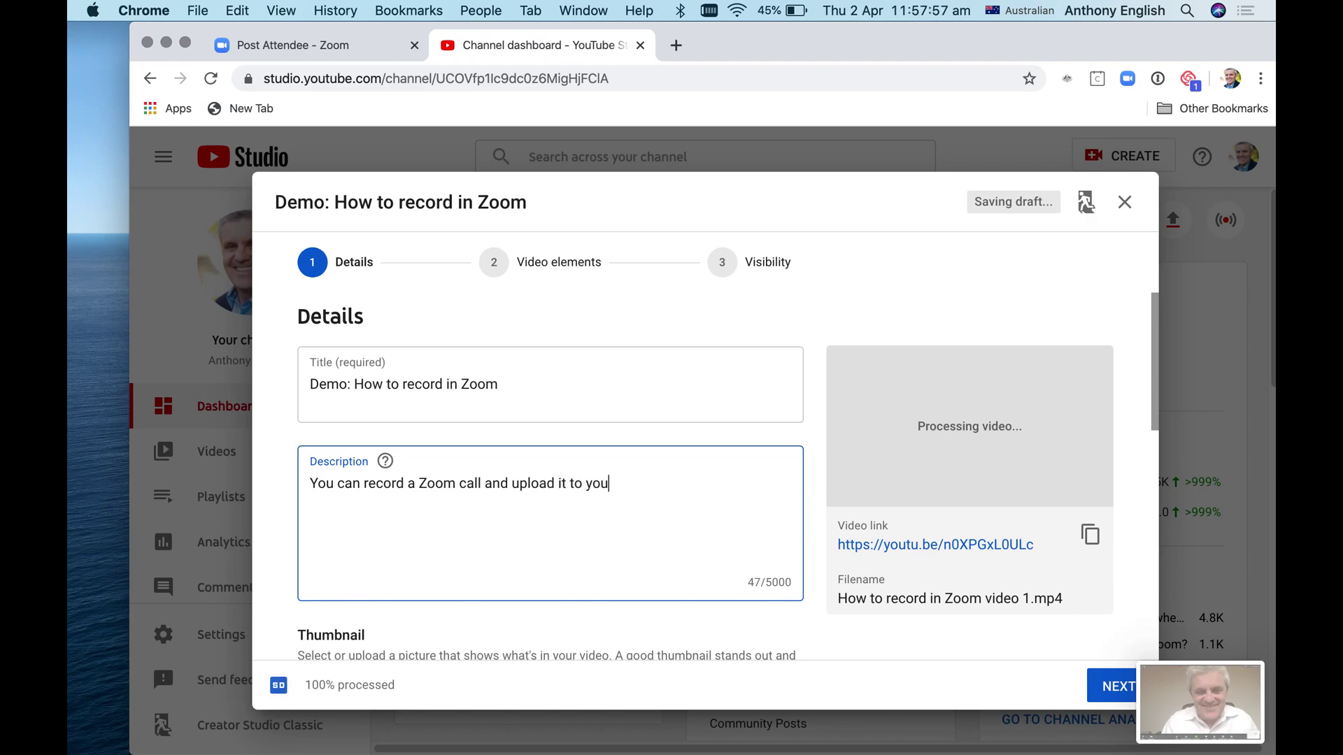
key(BackSpace)
key(BackSpace)
key(BackSpace)
text(YouTube.)
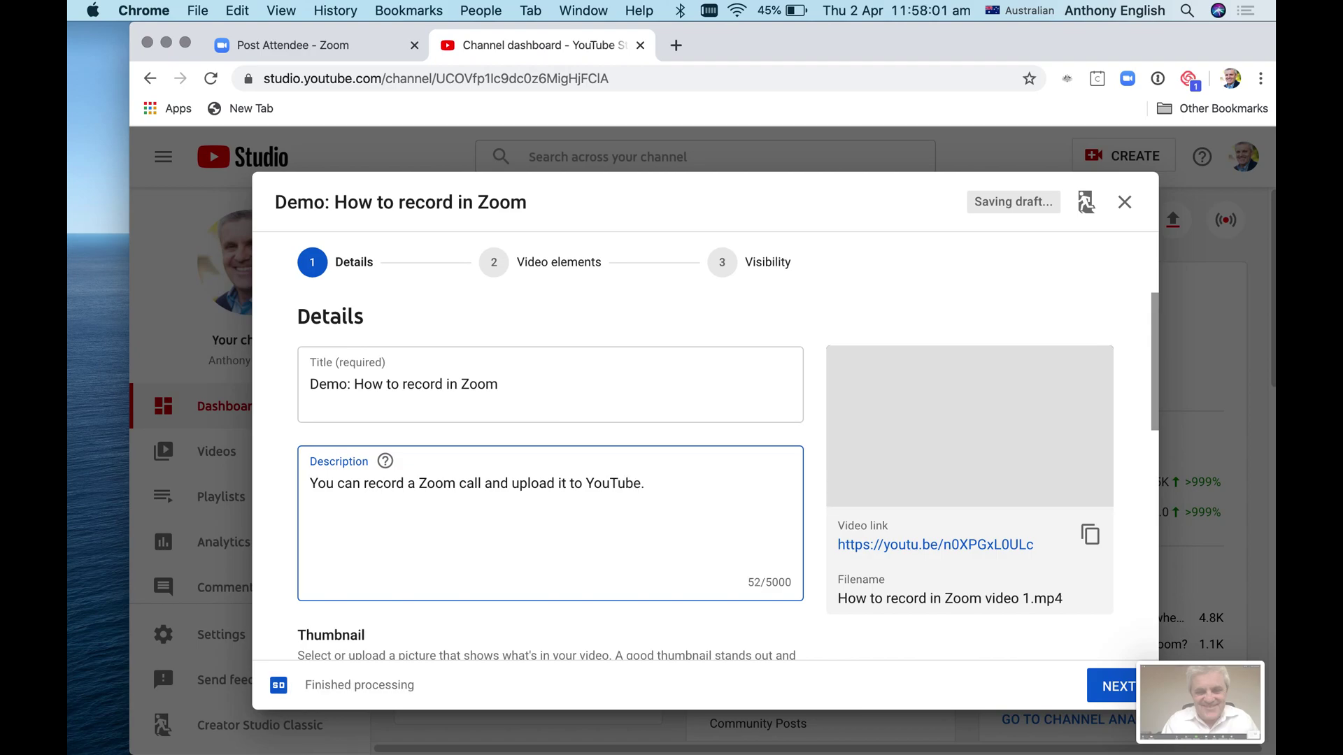
Scroll past the Audience section and expand More options to reveal paid promotion and tags
scroll(847, 454, down, 5)
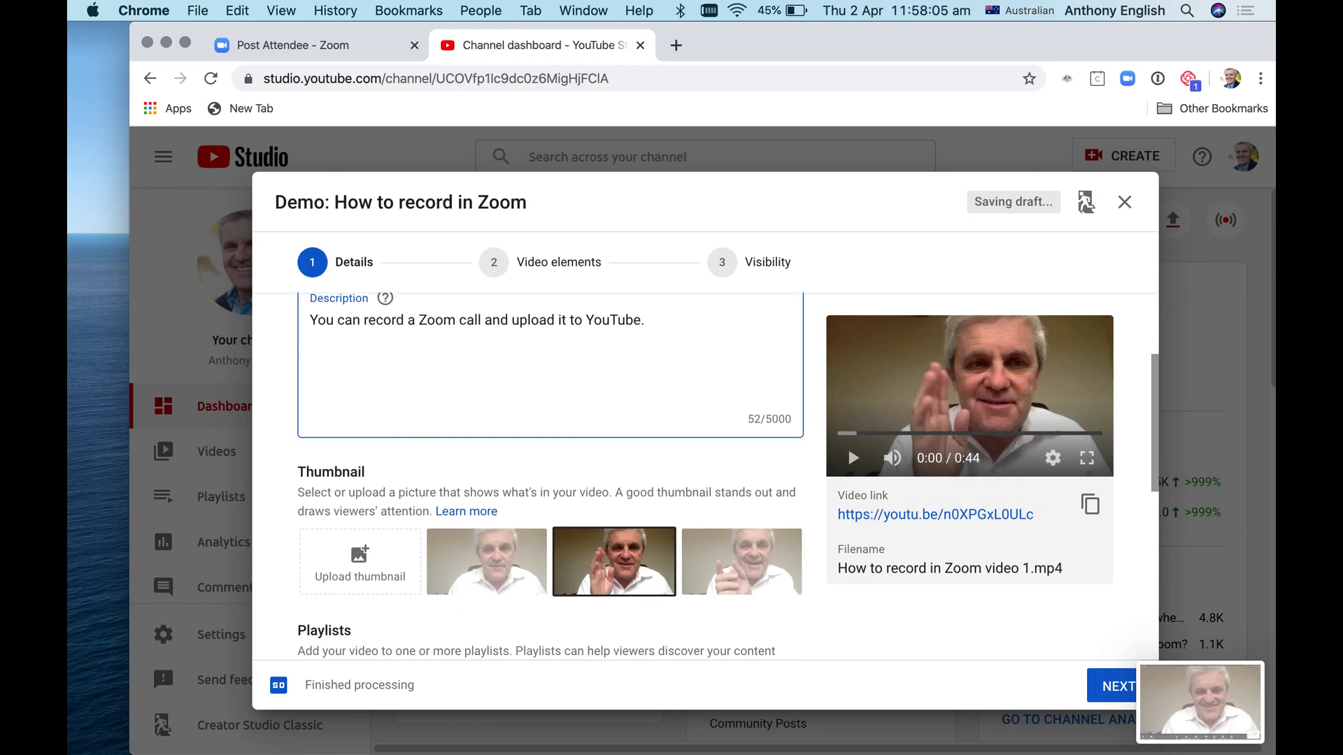
scroll(948, 615, down, 1)
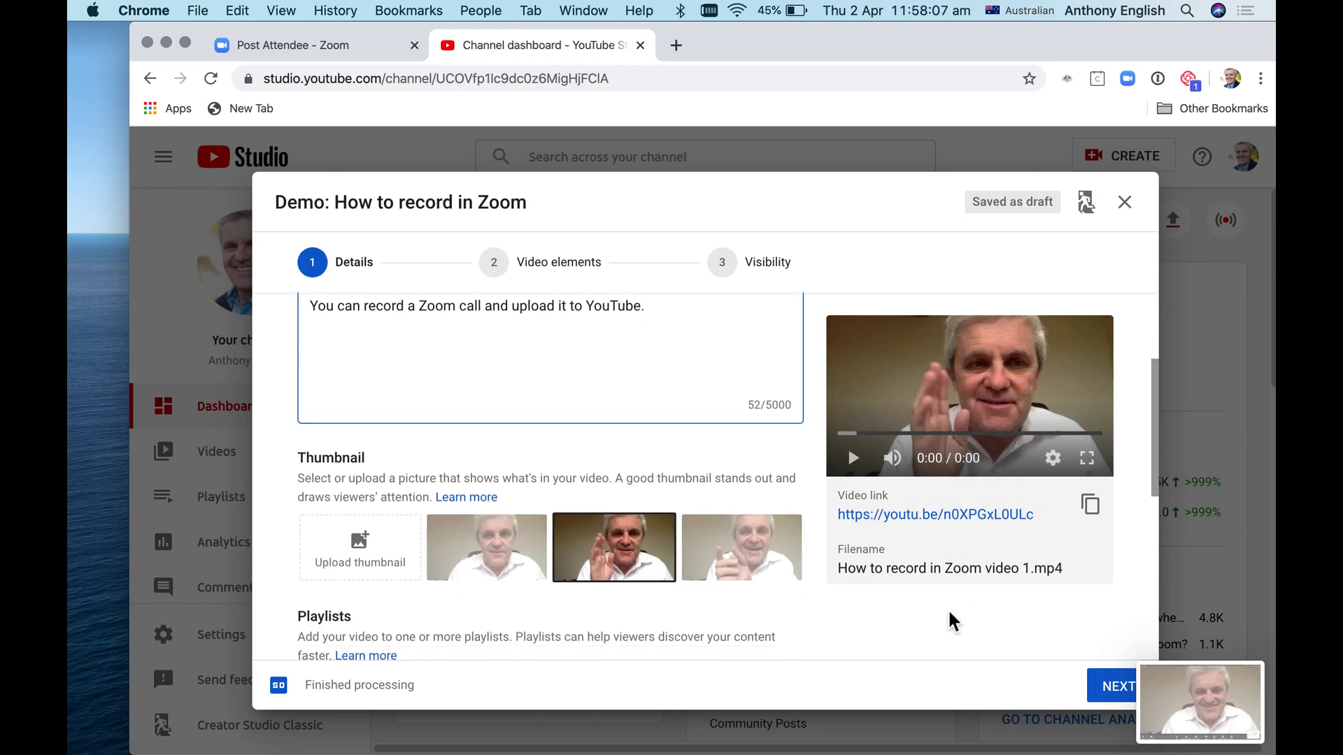
scroll(948, 613, down, 5)
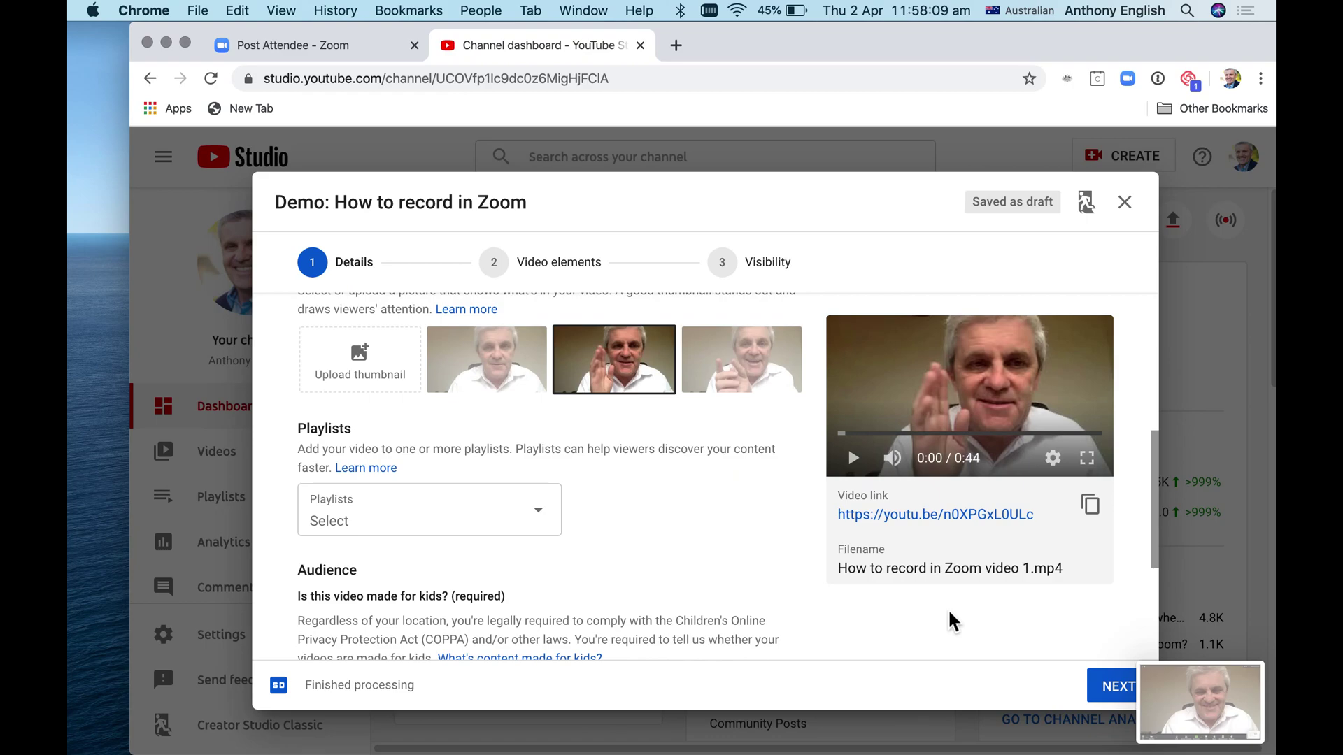
scroll(949, 612, down, 3)
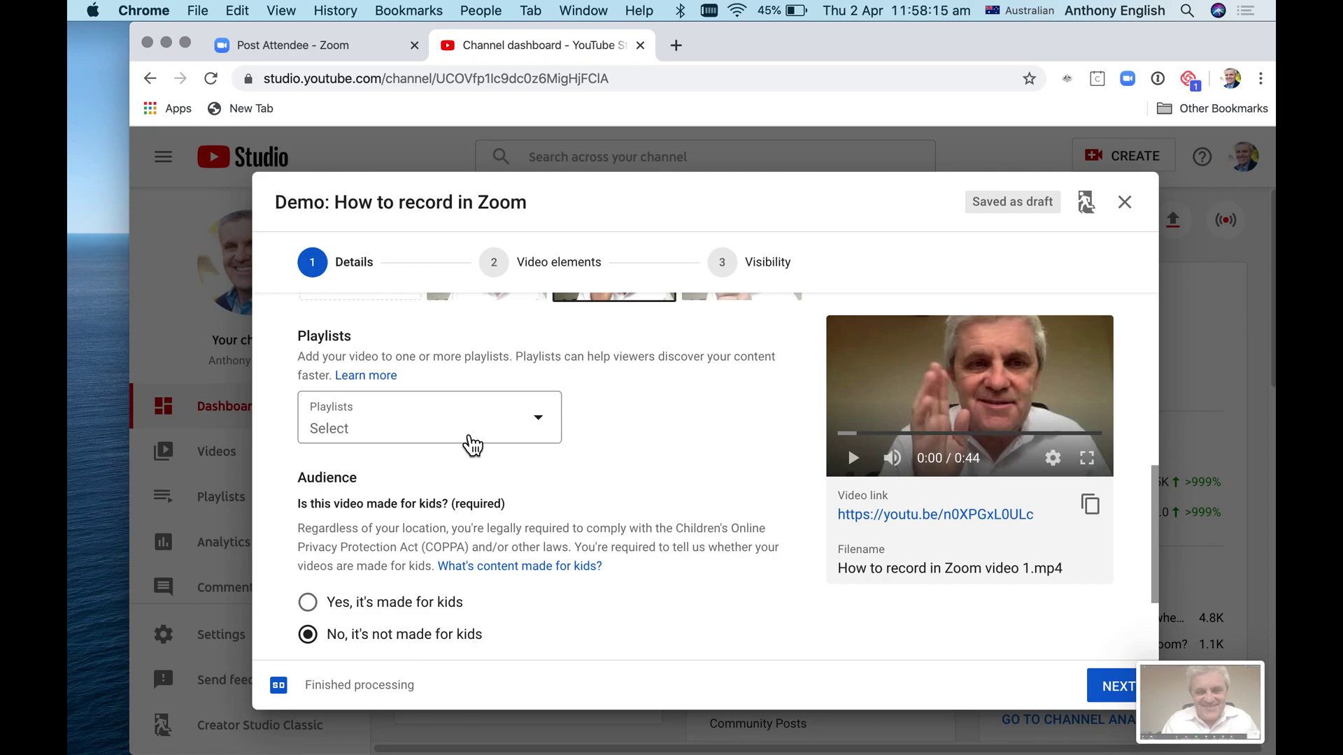
scroll(473, 445, down, 5)
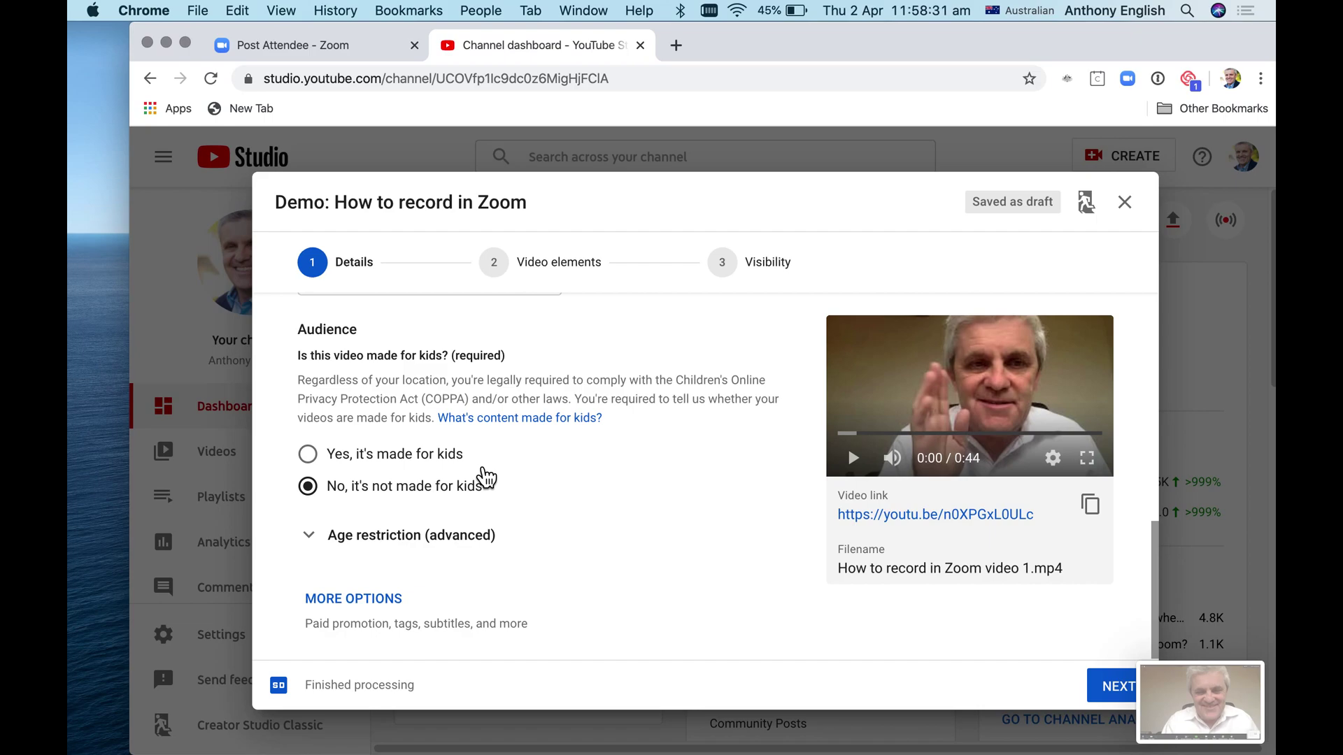
scroll(487, 478, down, 1)
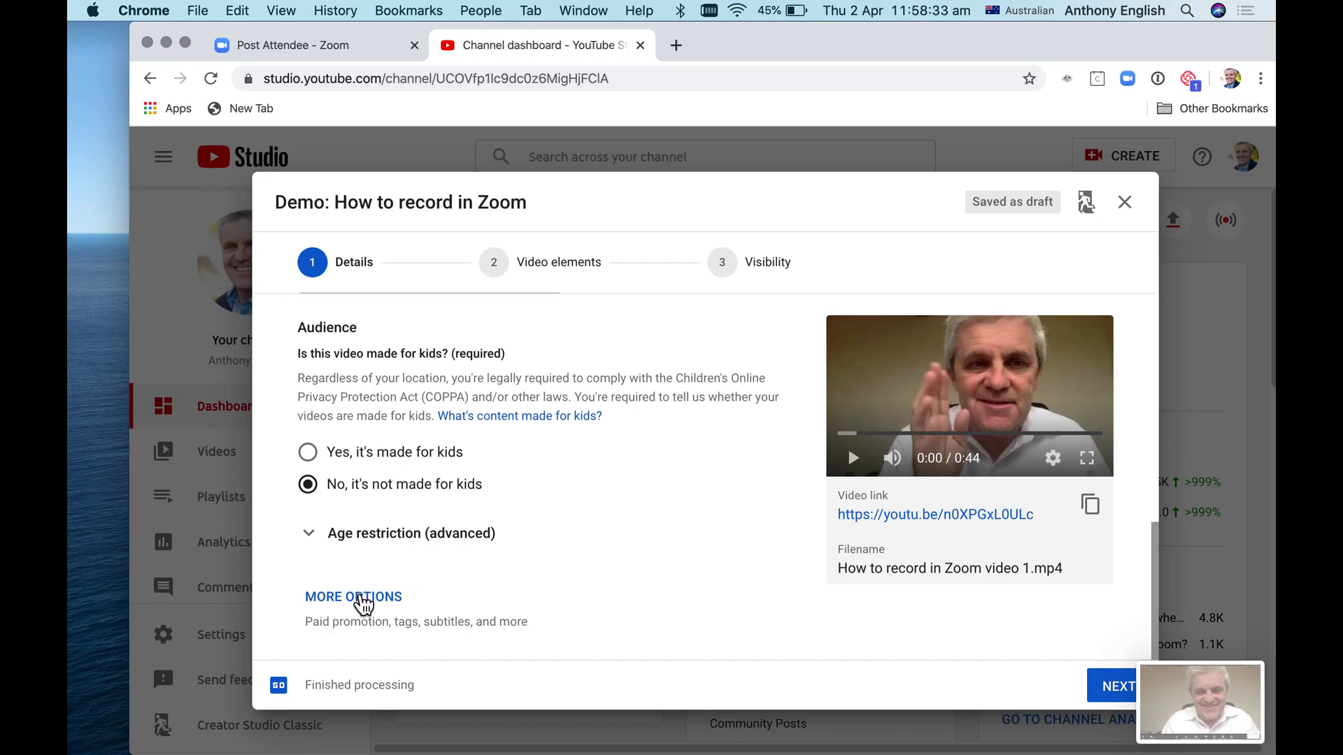
click(363, 600)
Add the tags Zoom, Zoom video, video conferencing and record a video
scroll(560, 599, down, 4)
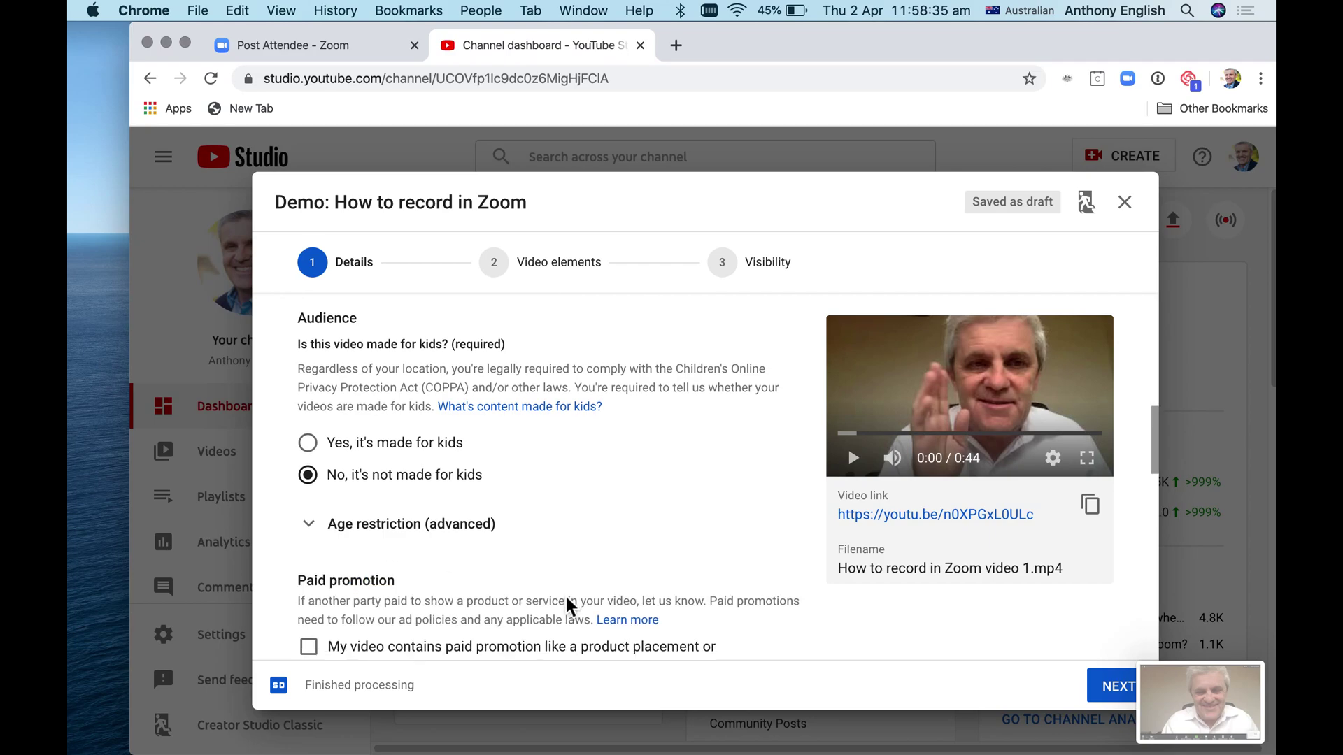
scroll(568, 603, down, 3)
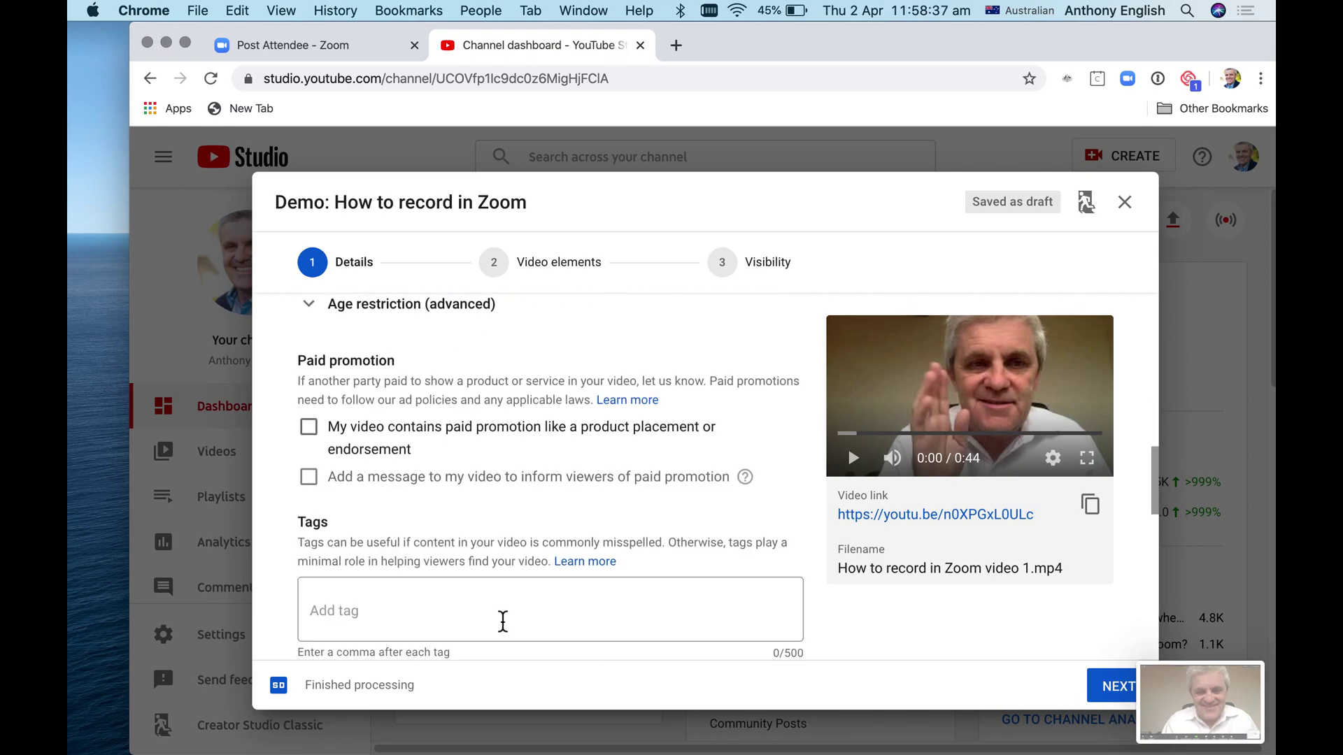
click(502, 621)
text(Zoom)
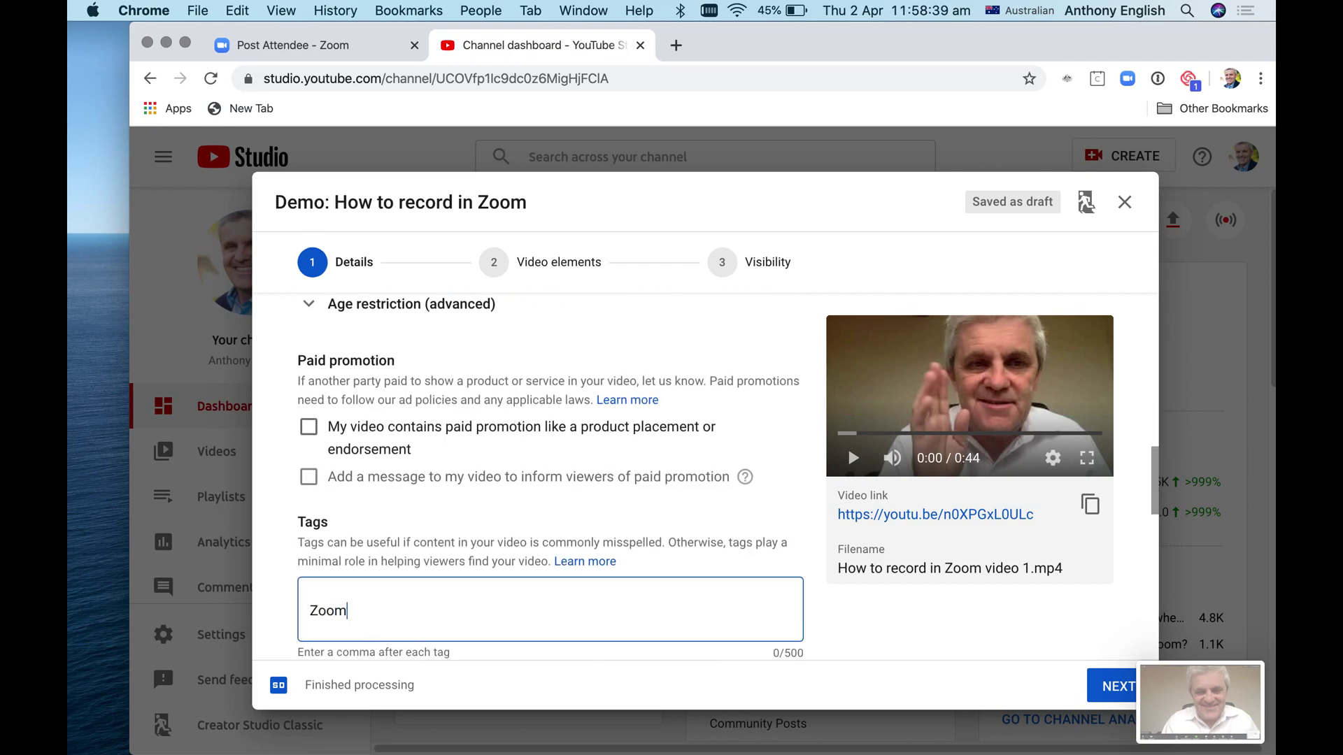
text(,Zoom vi)
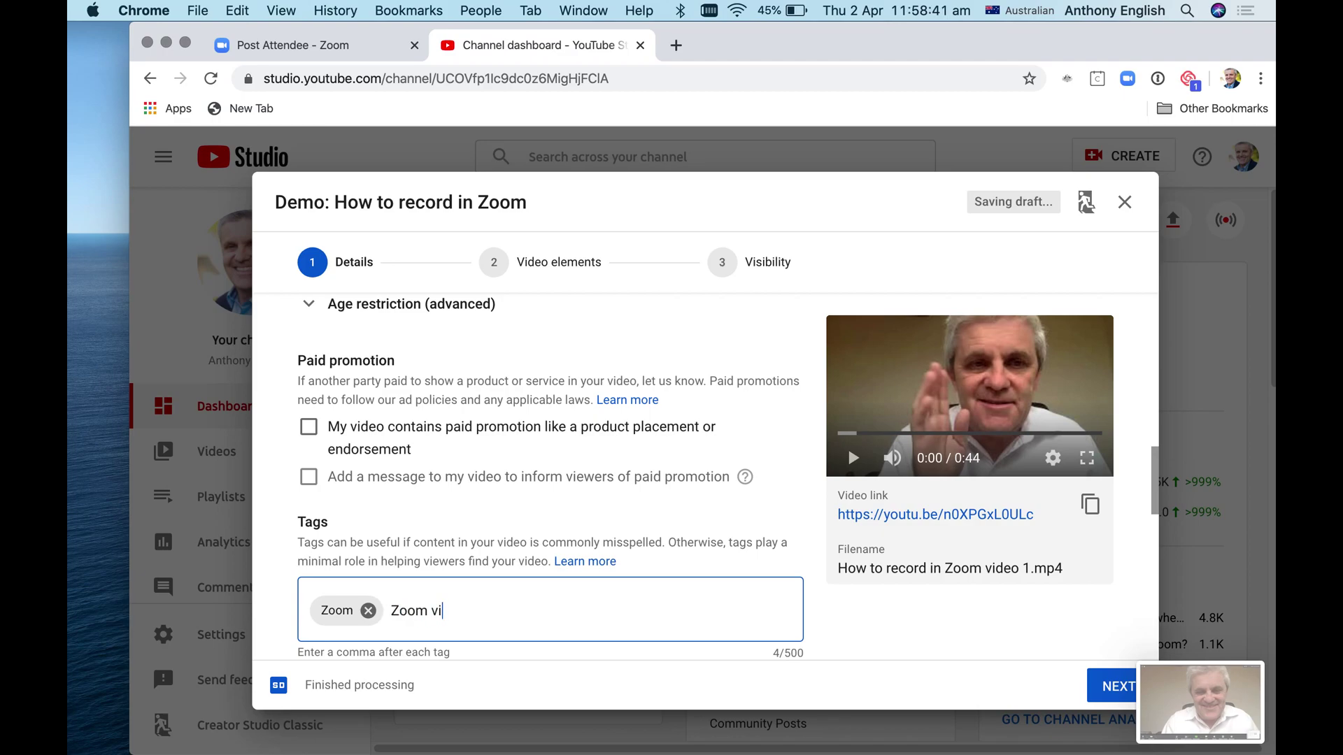
text(deo)
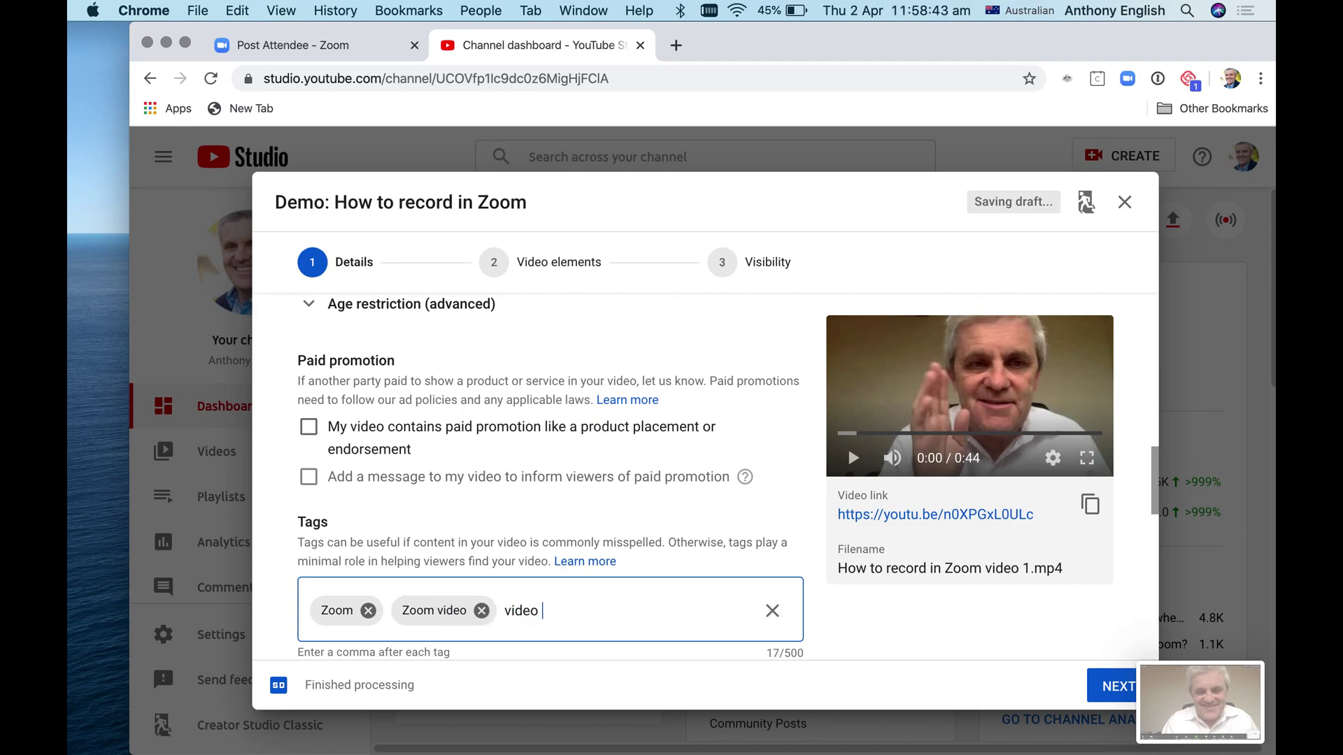
text(,video conferening)
key(alt+BackSpace)
text(conferencing,)
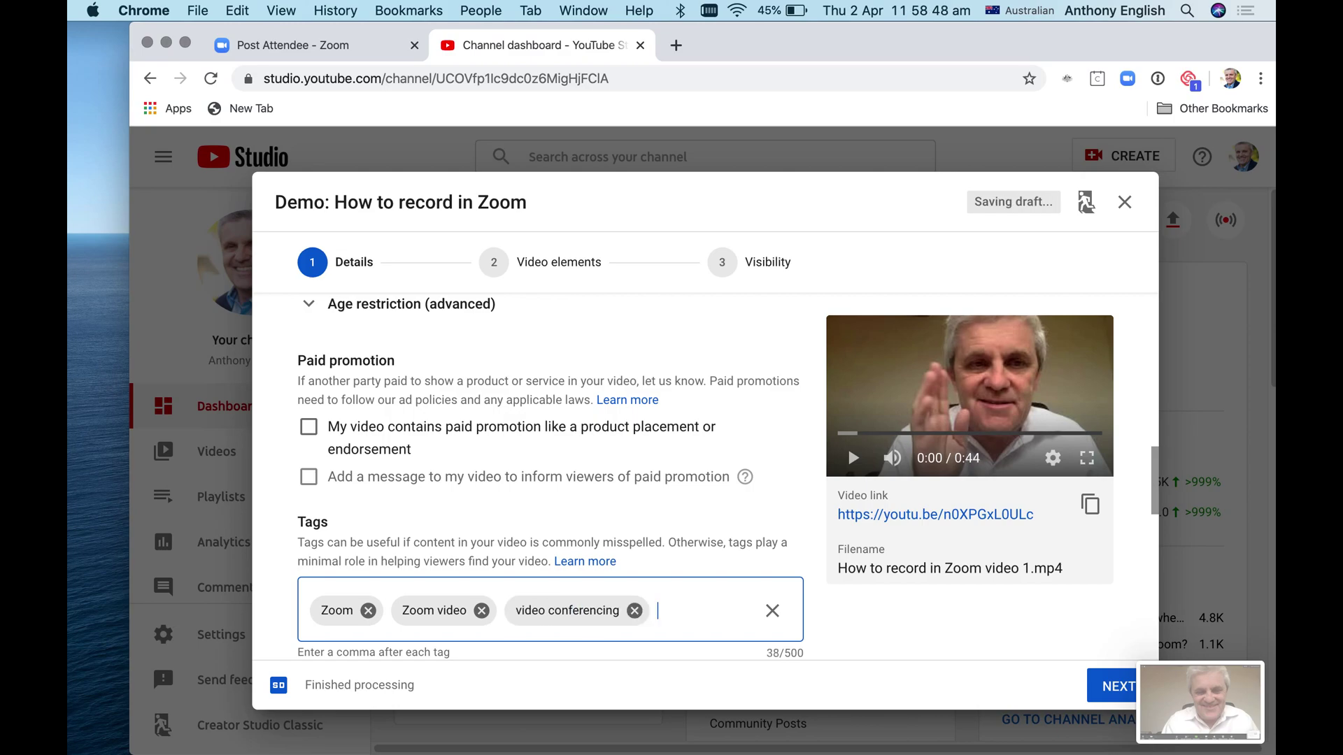
text(record a vide)
text(o,)
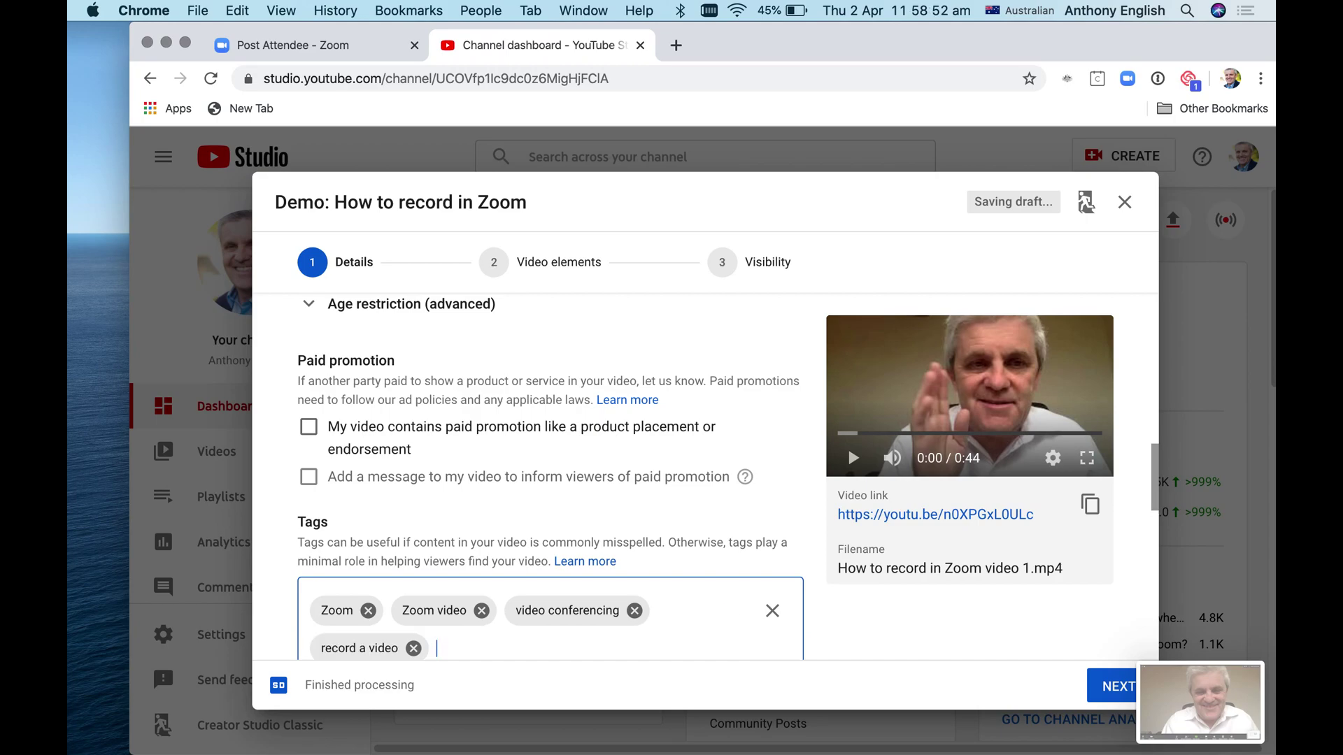
Set the recording date to Apr 2, 2020
scroll(847, 445, down, 5)
scroll(727, 476, down, 1)
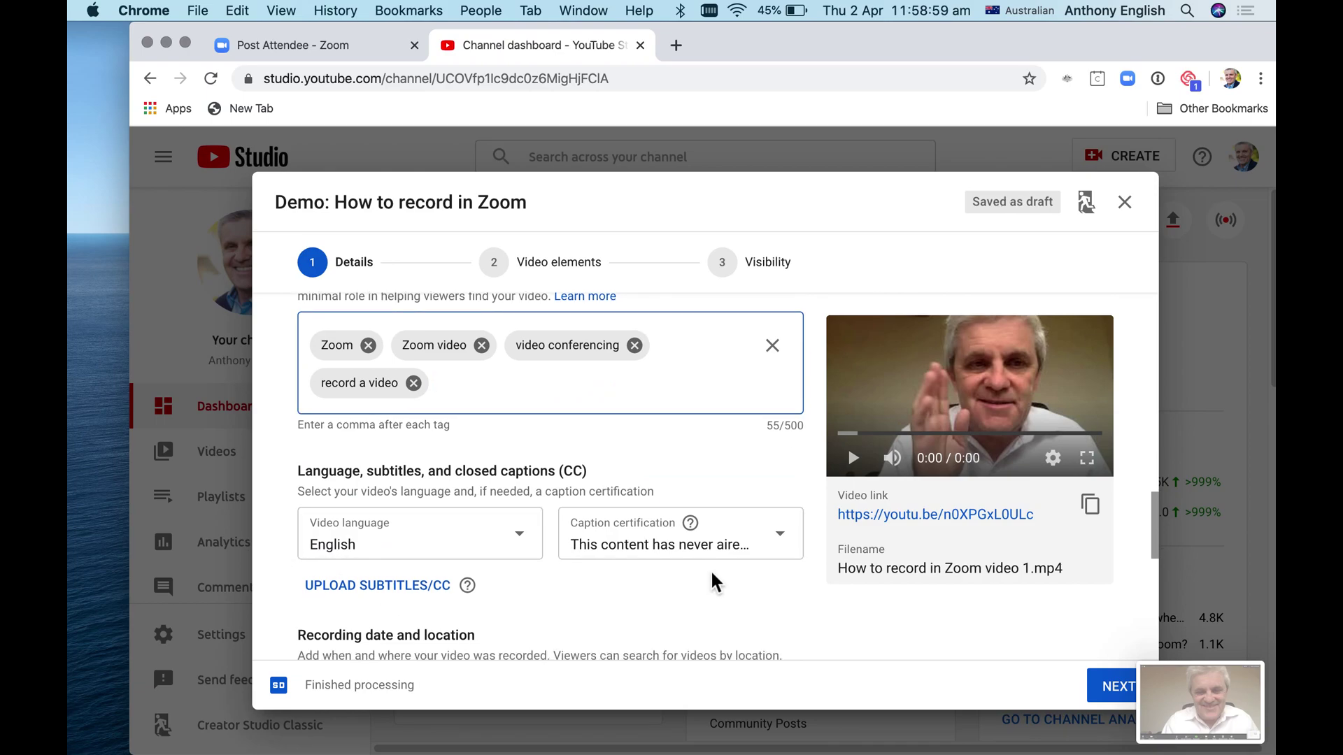
scroll(710, 573, down, 3)
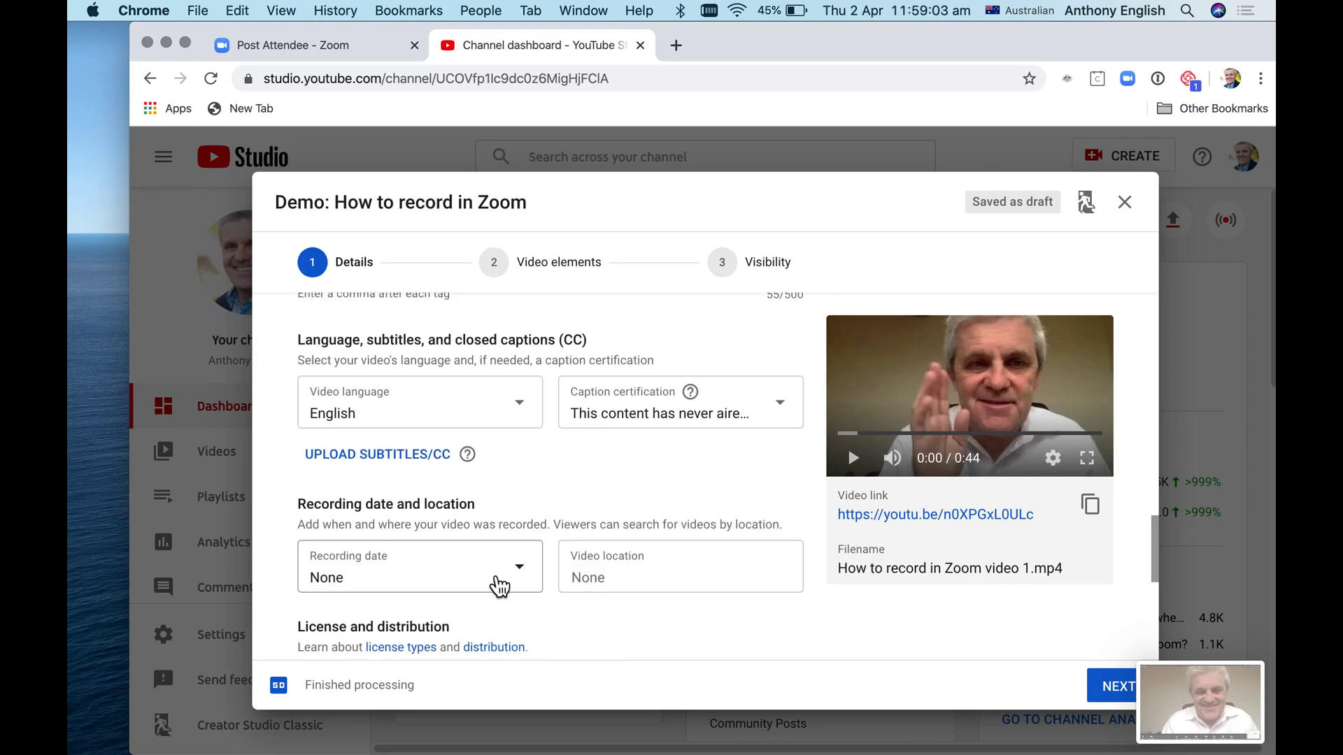
click(499, 586)
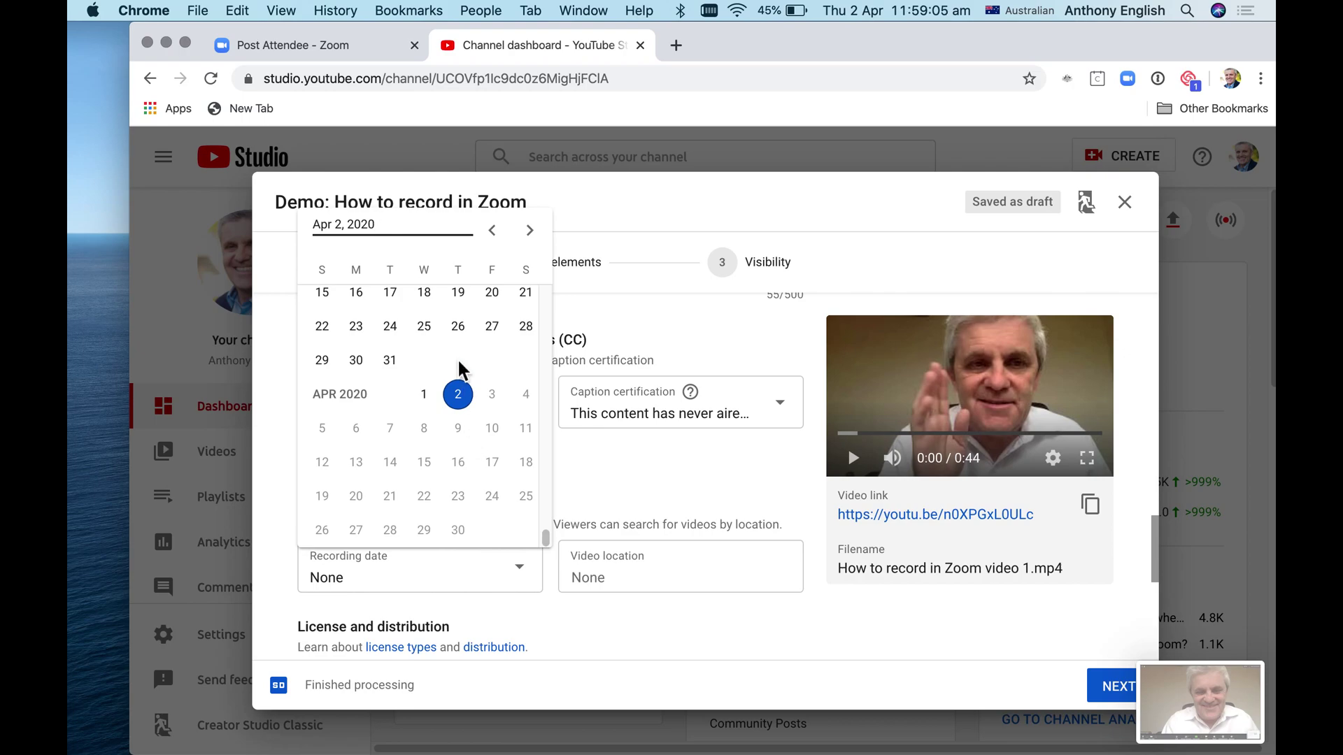
click(459, 395)
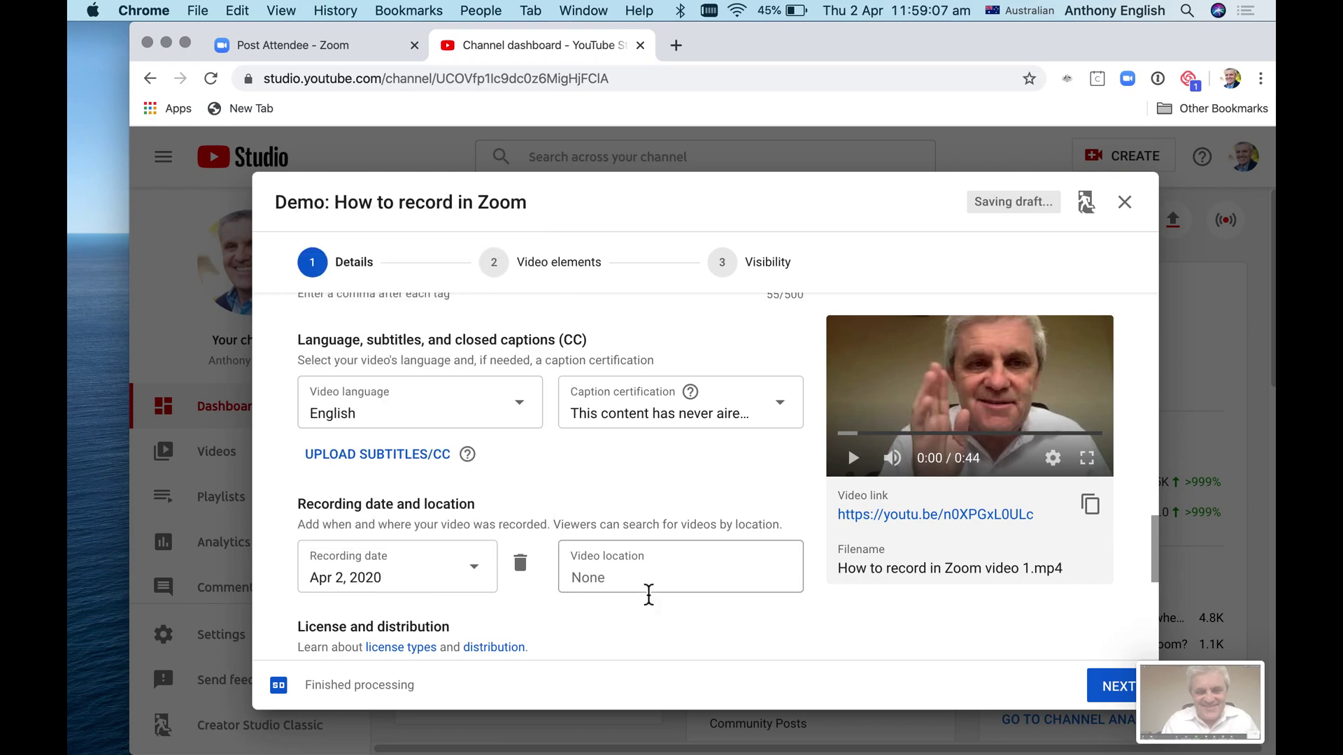
Enter Sydney as the video location
click(647, 589)
text(Sydney)
click(676, 282)
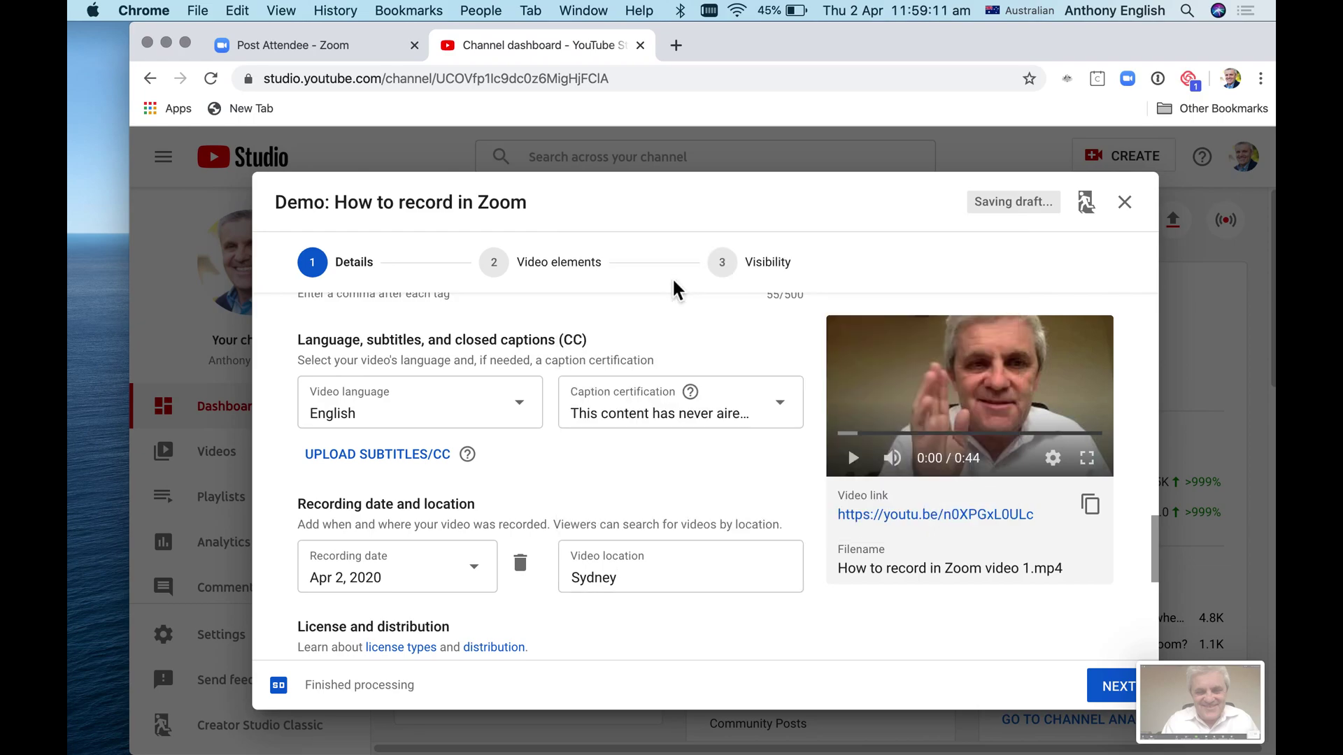
scroll(772, 523, up, 10)
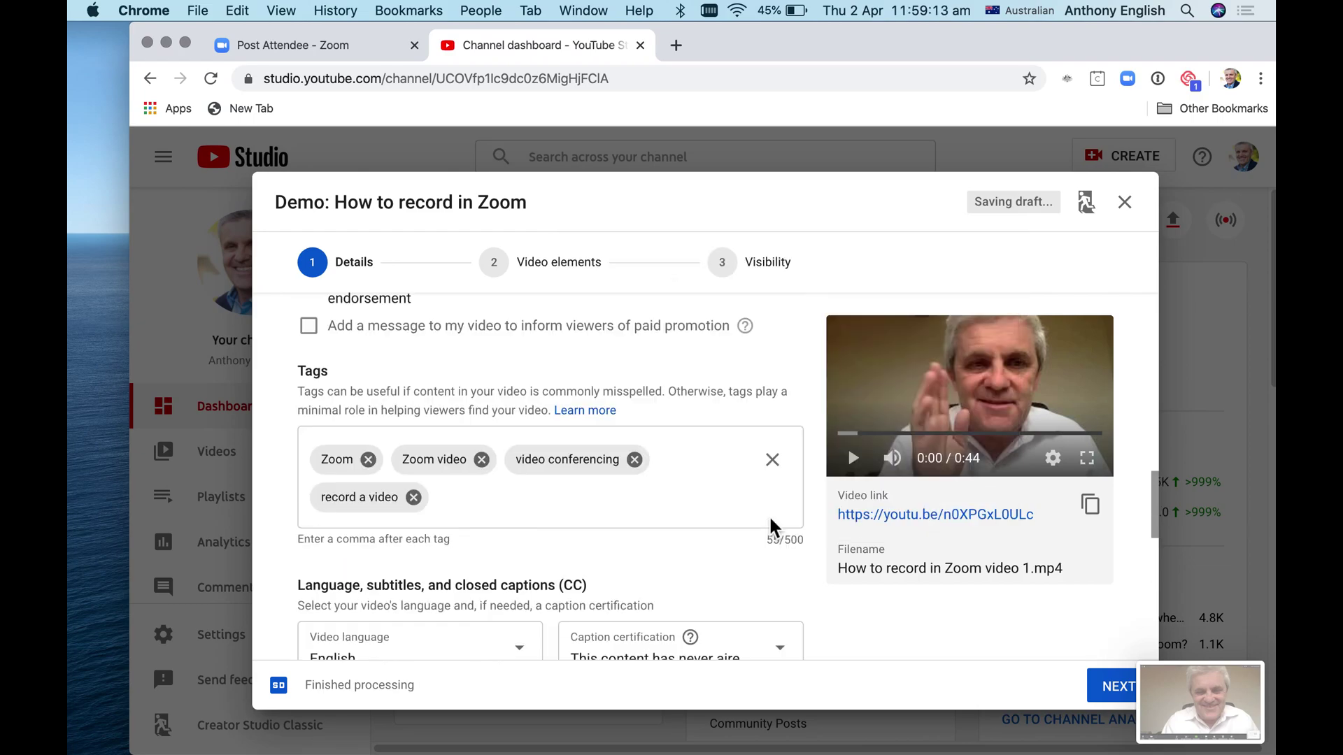
scroll(776, 530, up, 10)
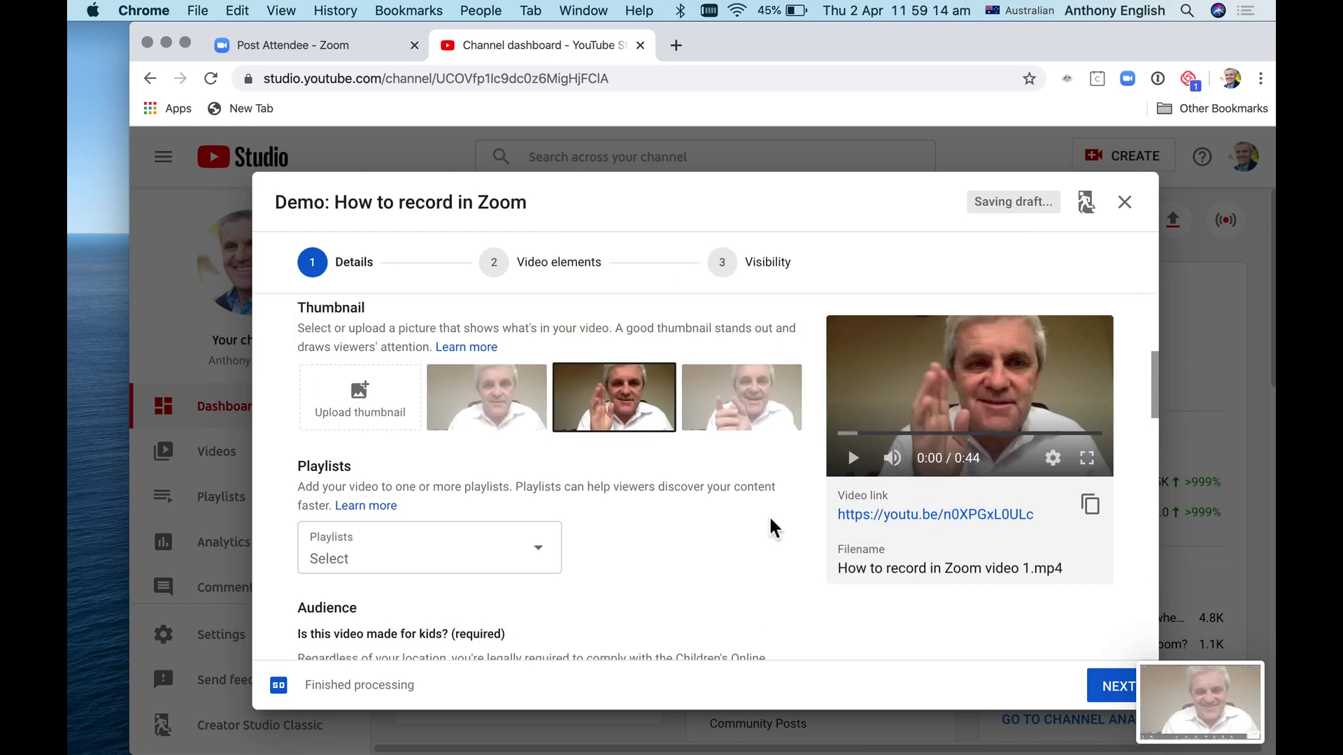
scroll(770, 520, up, 2)
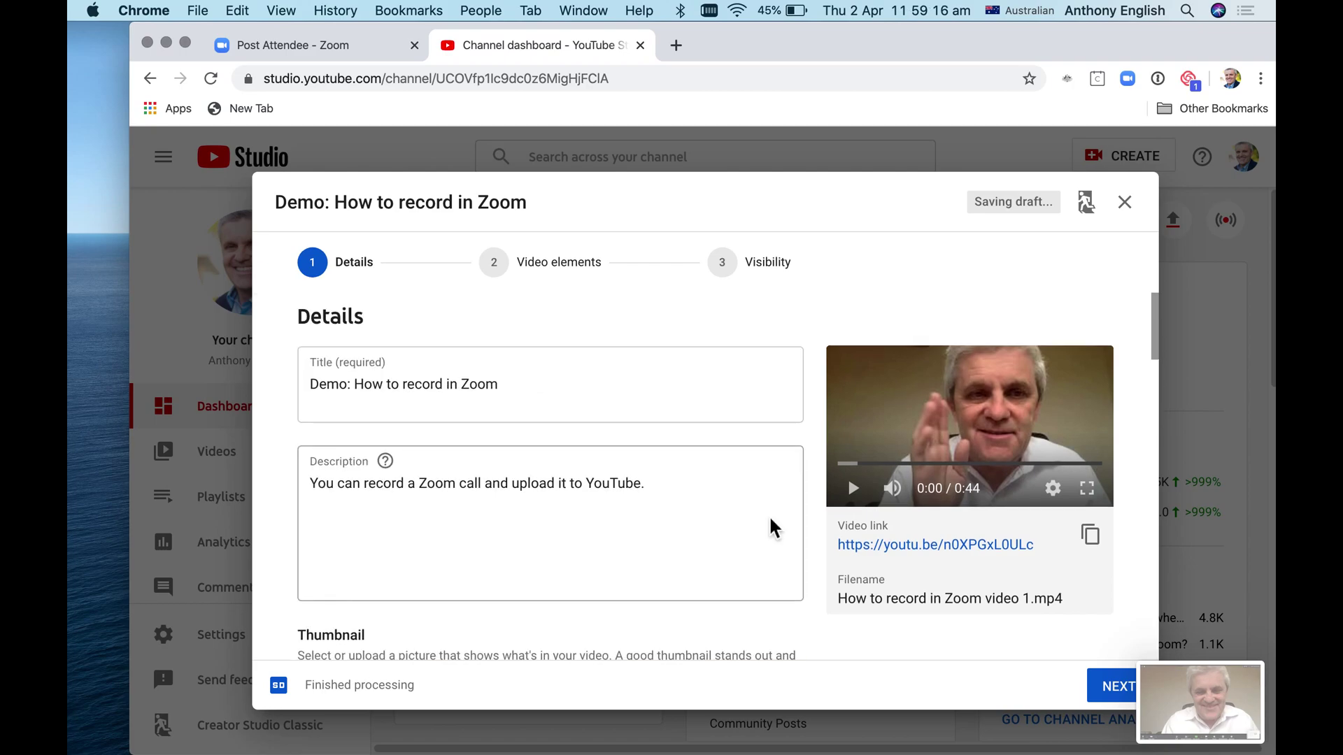
scroll(771, 528, down, 5)
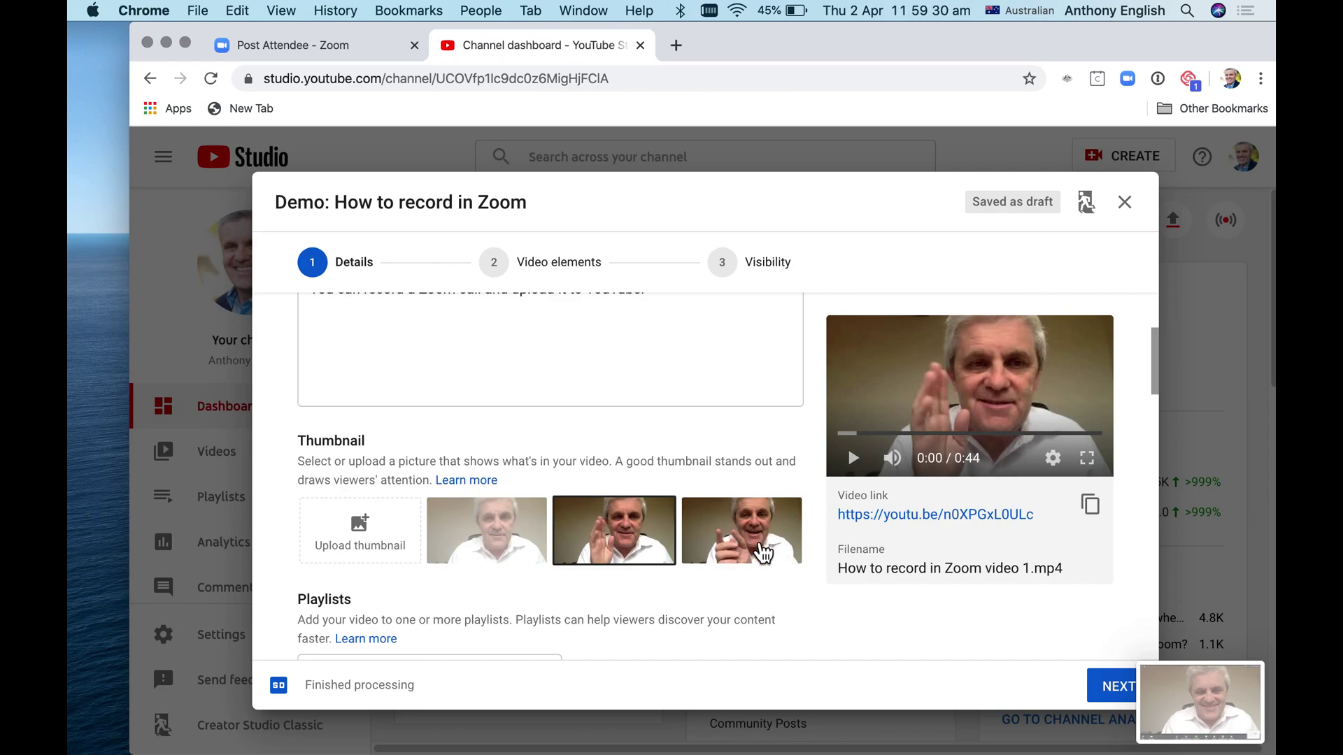
scroll(876, 615, down, 3)
scroll(876, 615, down, 2)
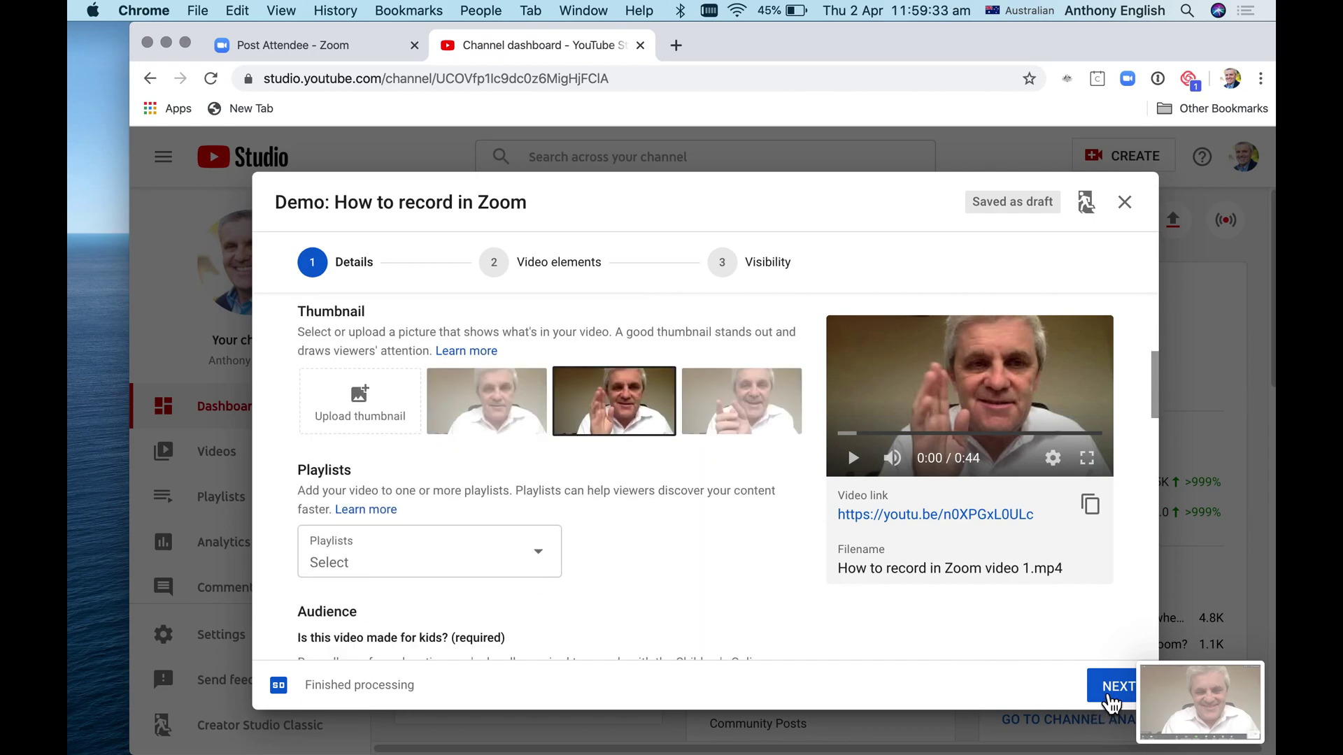
Advance past the Video elements step to the Visibility step
click(1112, 702)
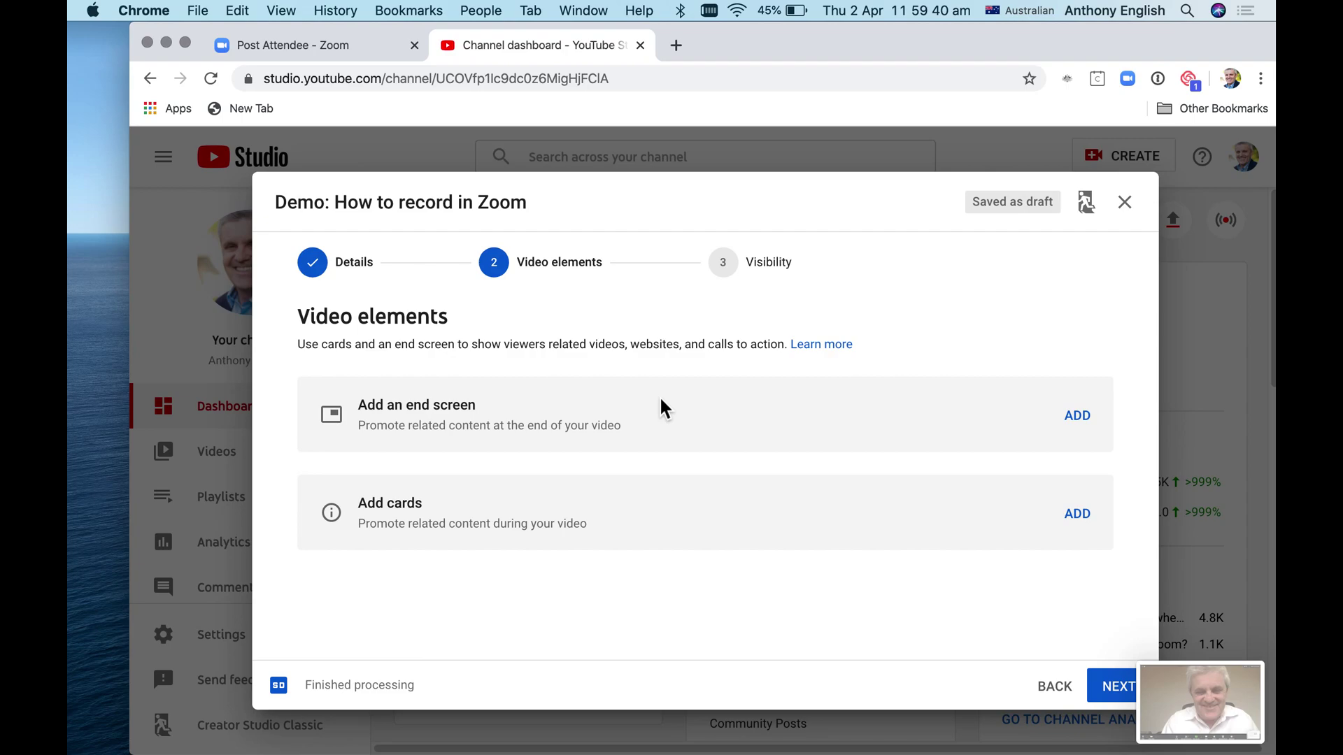
click(1117, 696)
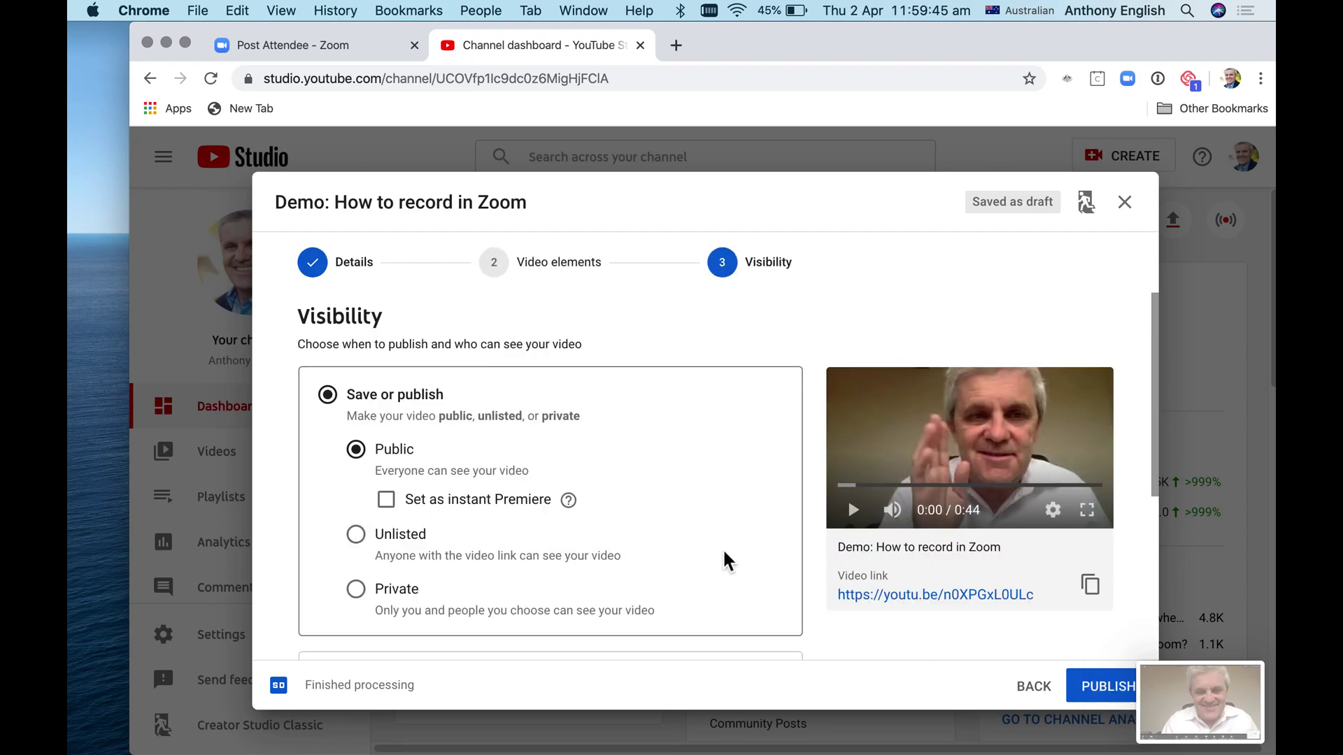
scroll(684, 520, down, 2)
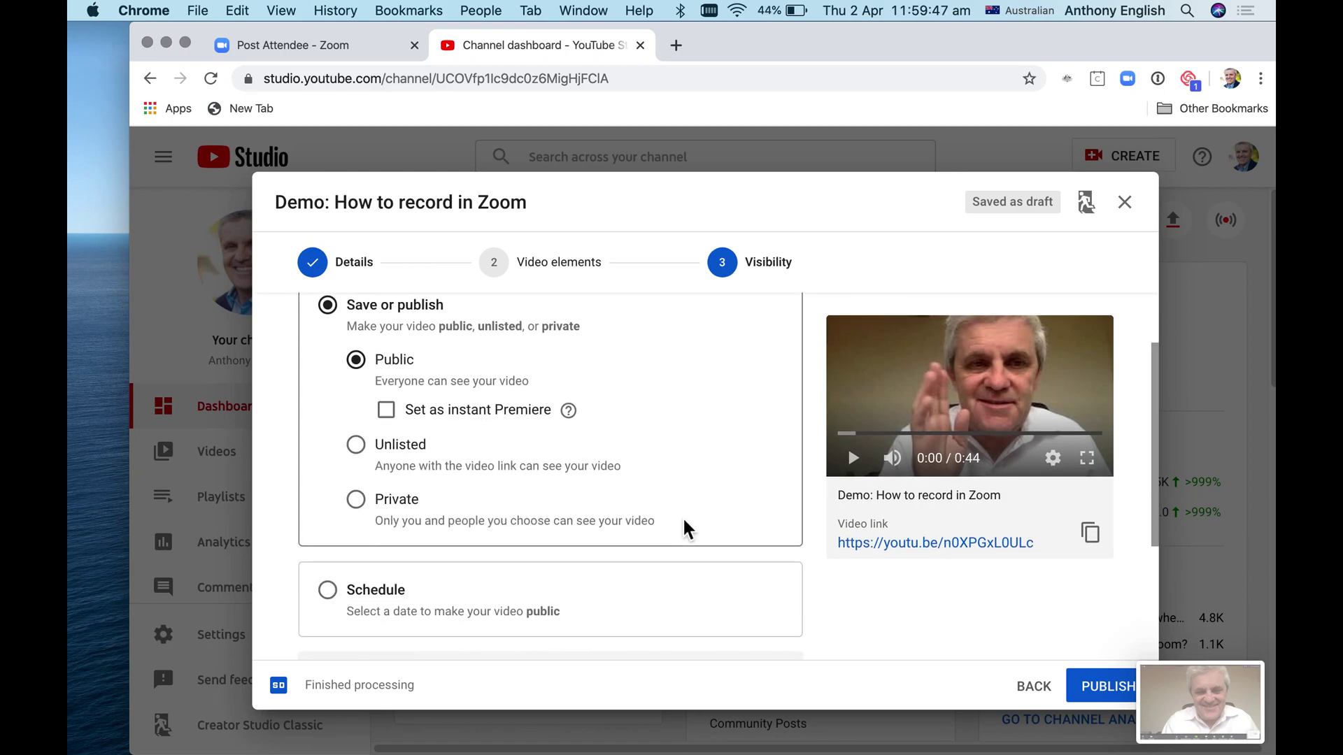
scroll(683, 521, up, 1)
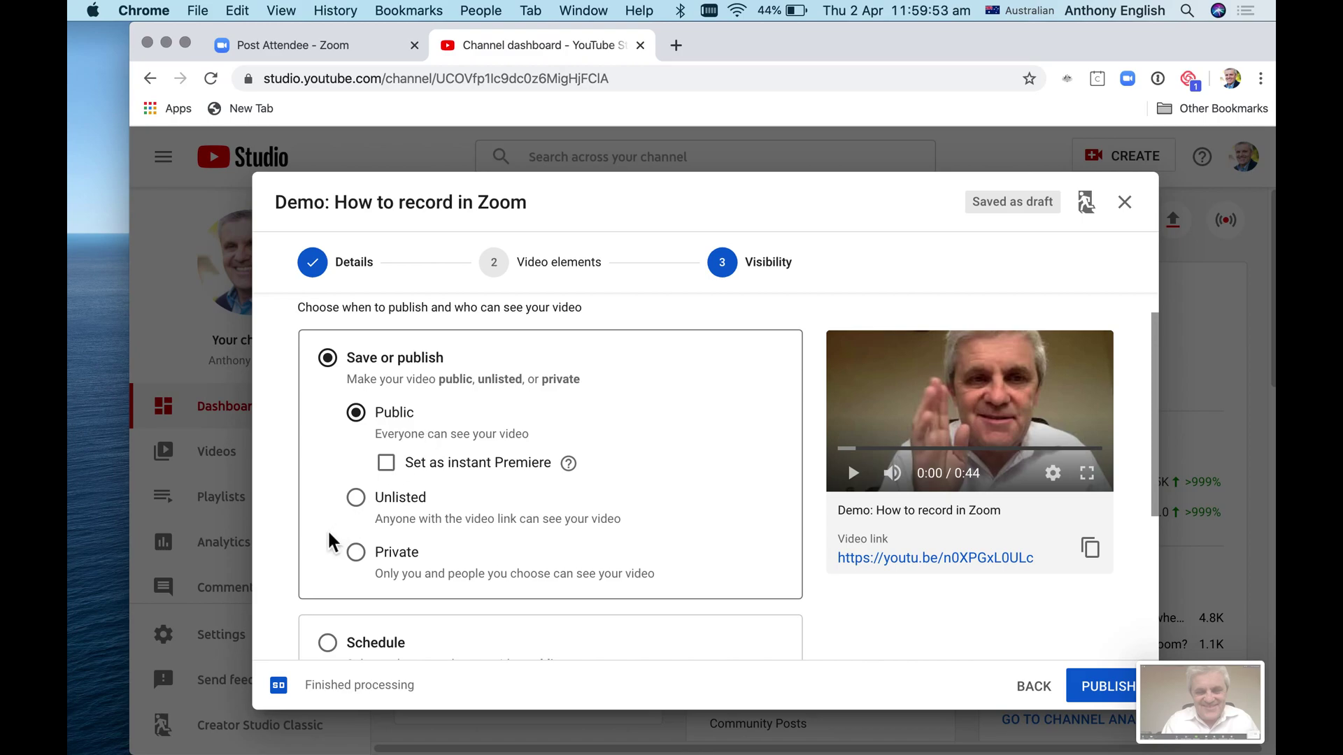
Keep the visibility Public after briefly choosing Unlisted, and publish the video
click(361, 503)
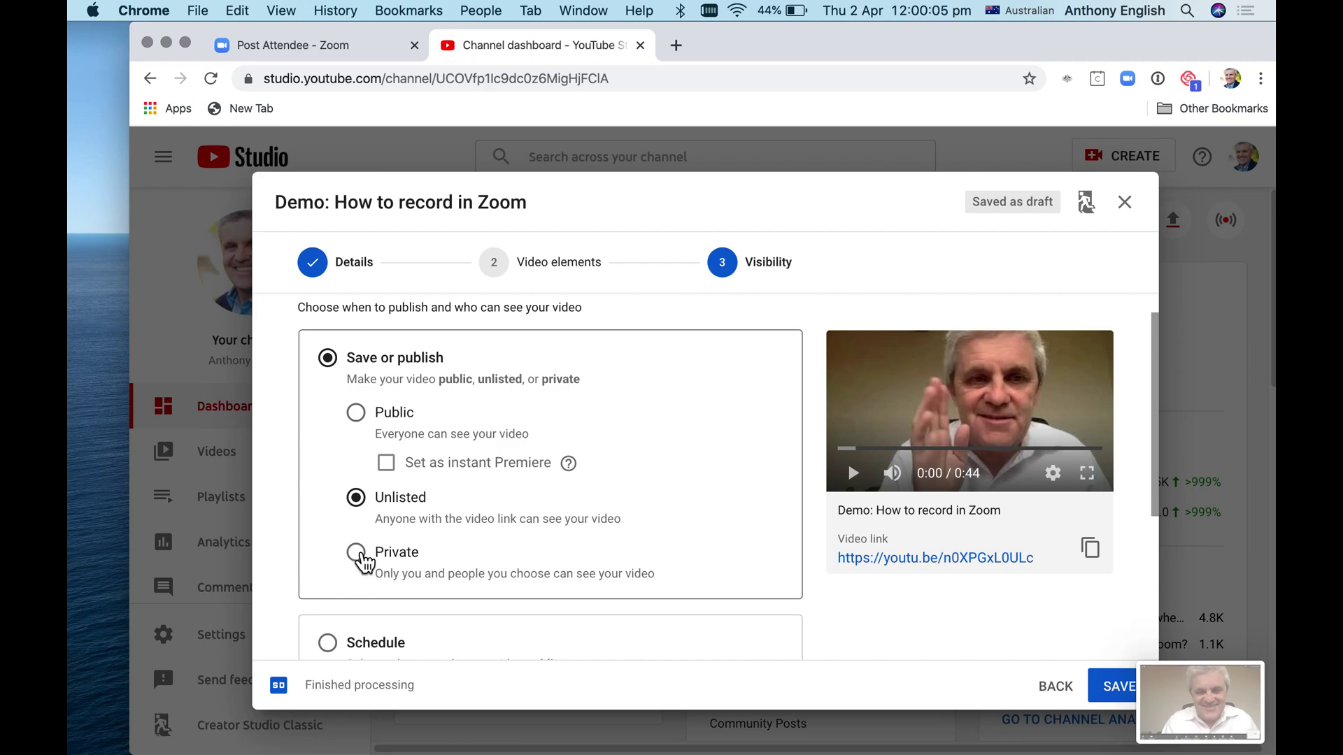
click(357, 413)
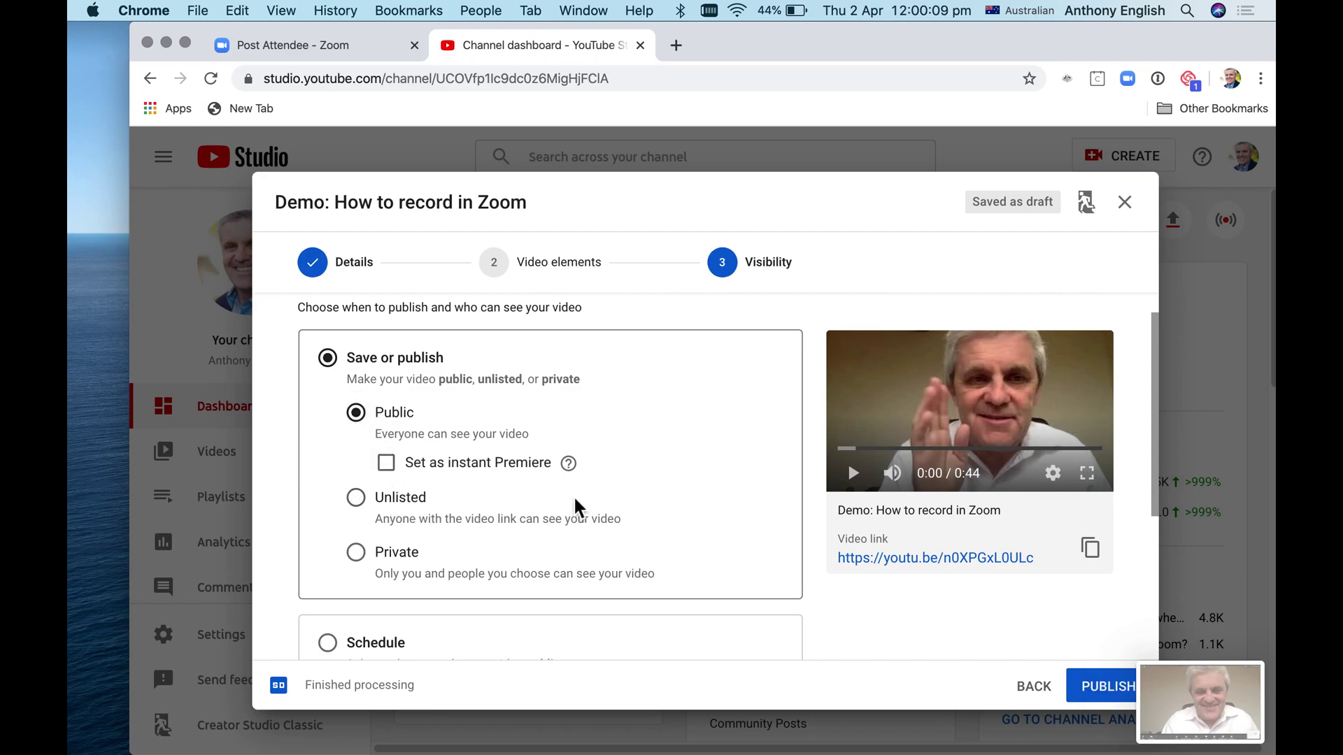
scroll(578, 507, down, 1)
scroll(576, 505, down, 5)
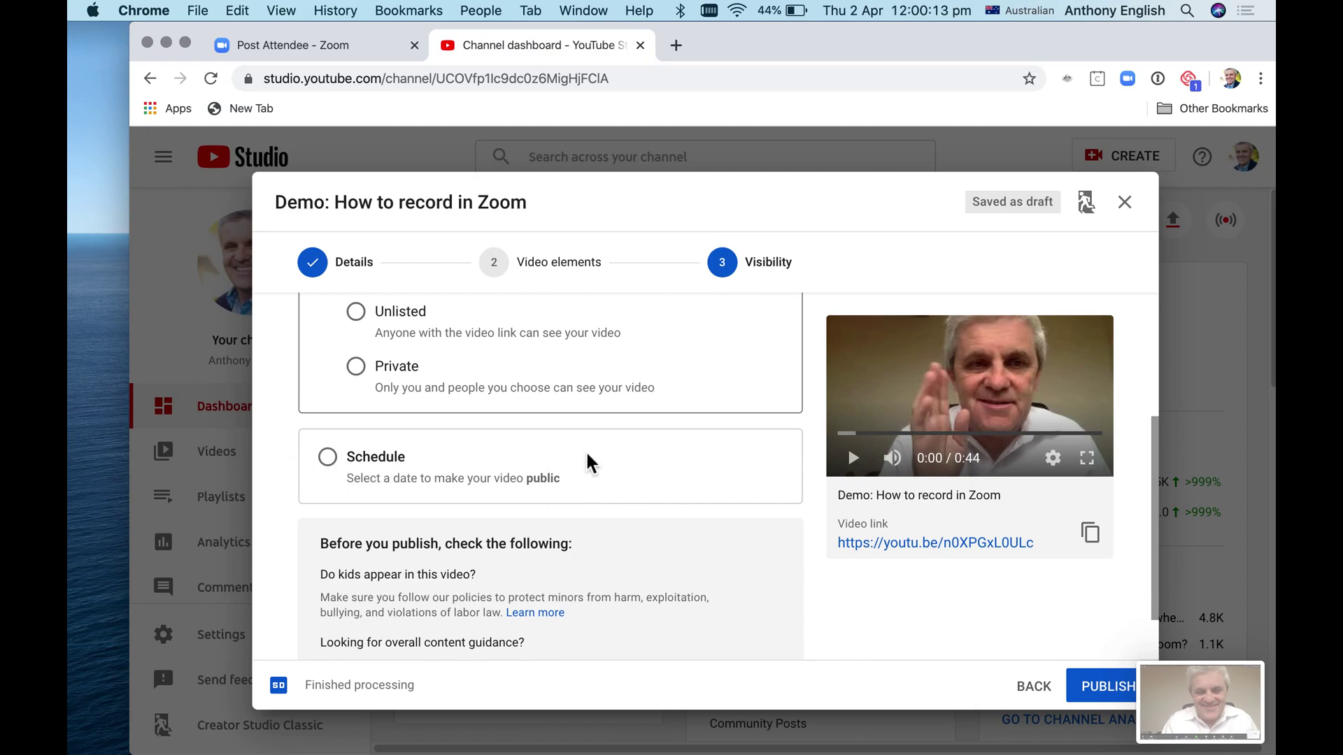
scroll(588, 462, up, 6)
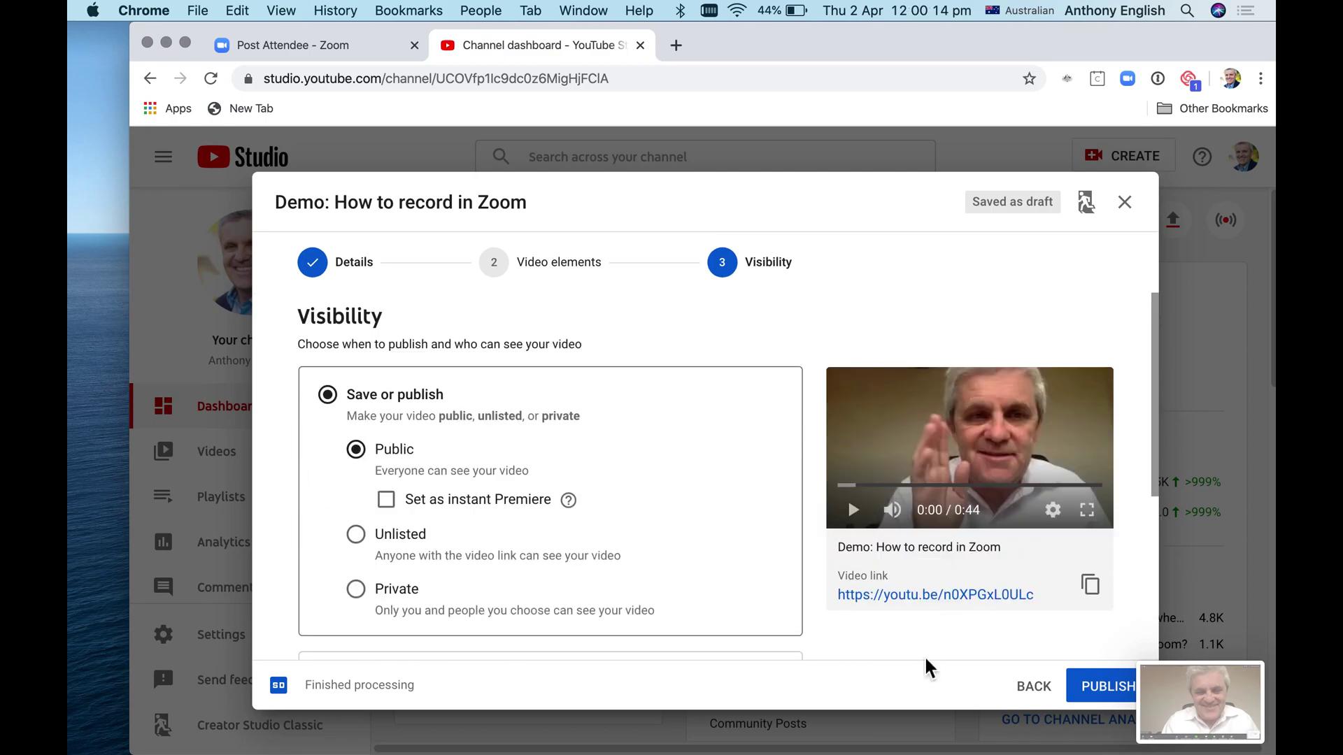
click(1099, 691)
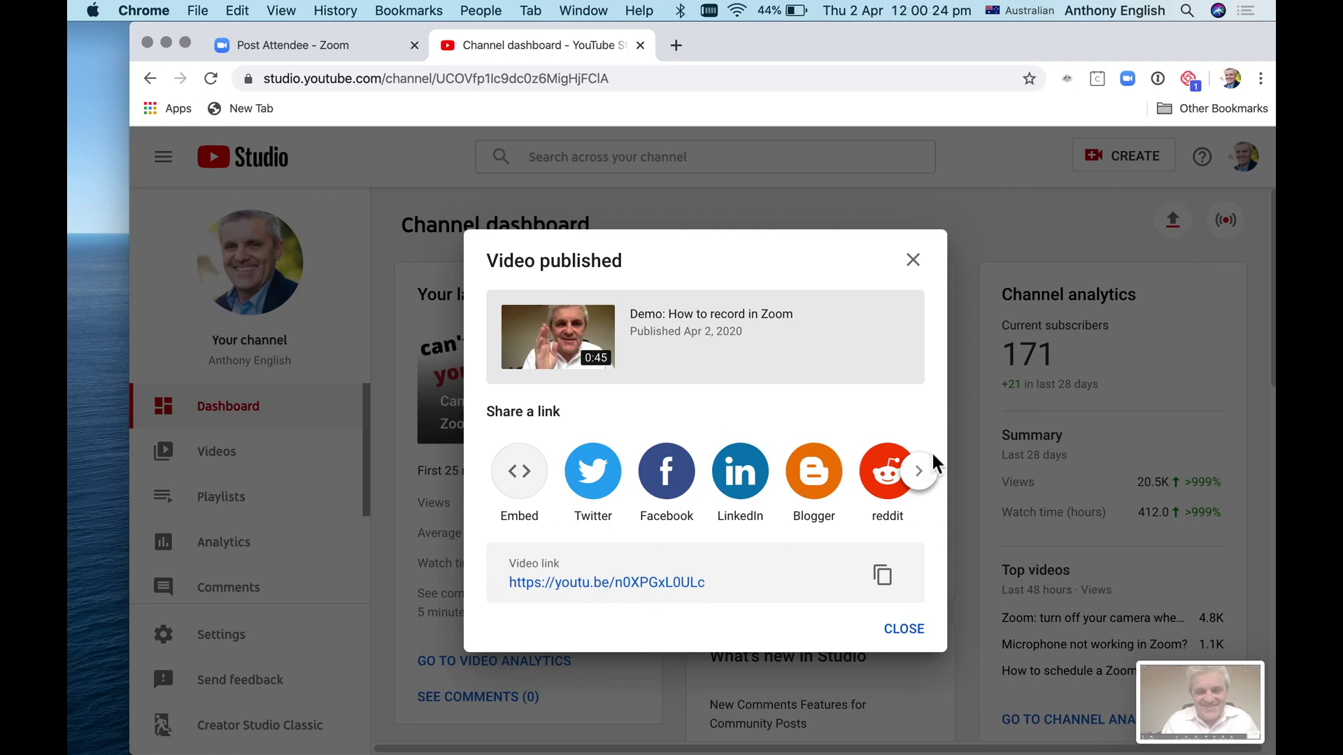
Close the confirmation, check the demo's Public visibility in the Videos list, and open its details
click(904, 630)
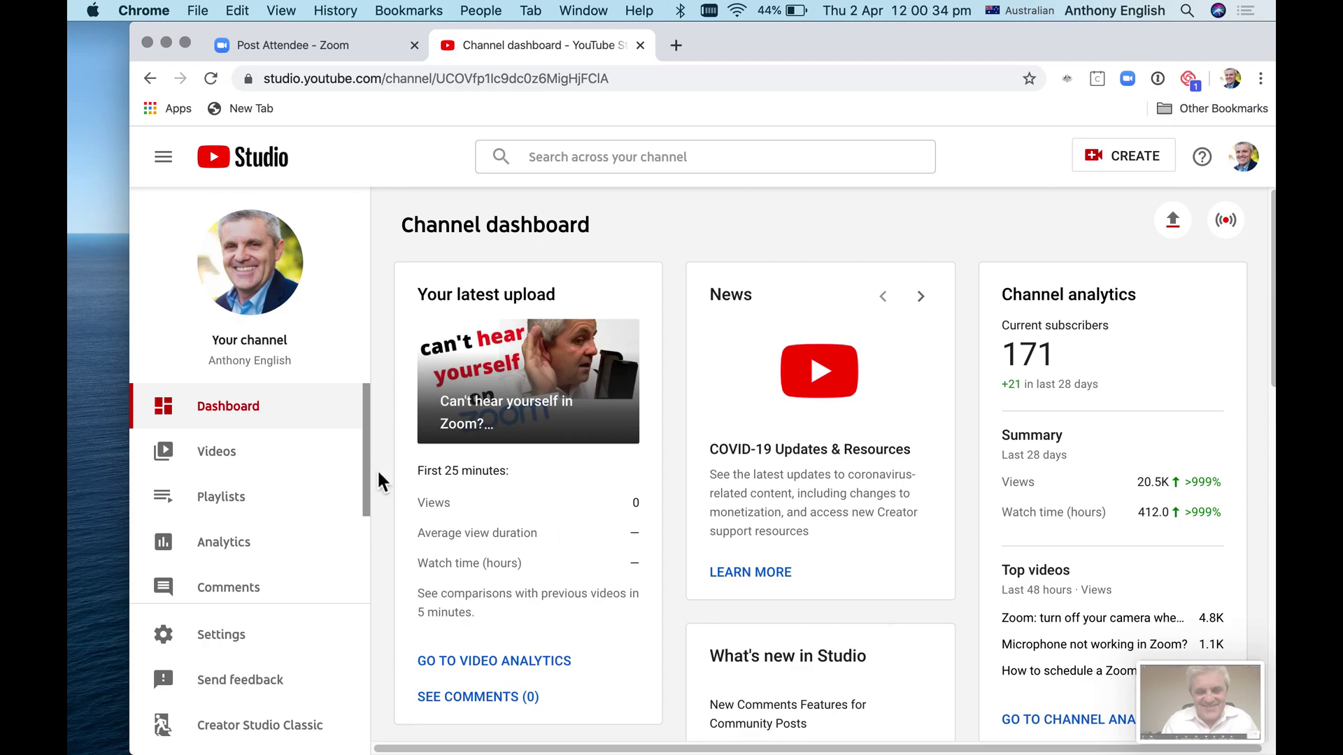
click(218, 458)
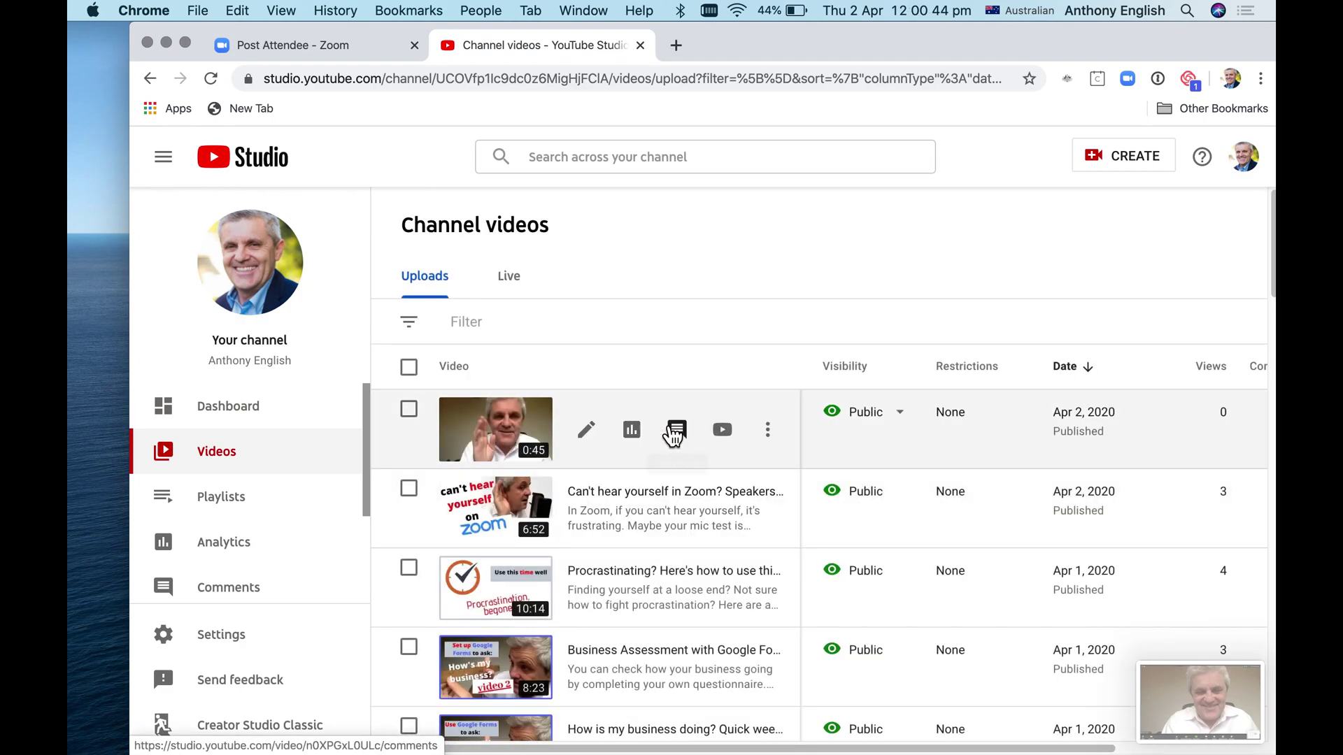
click(902, 416)
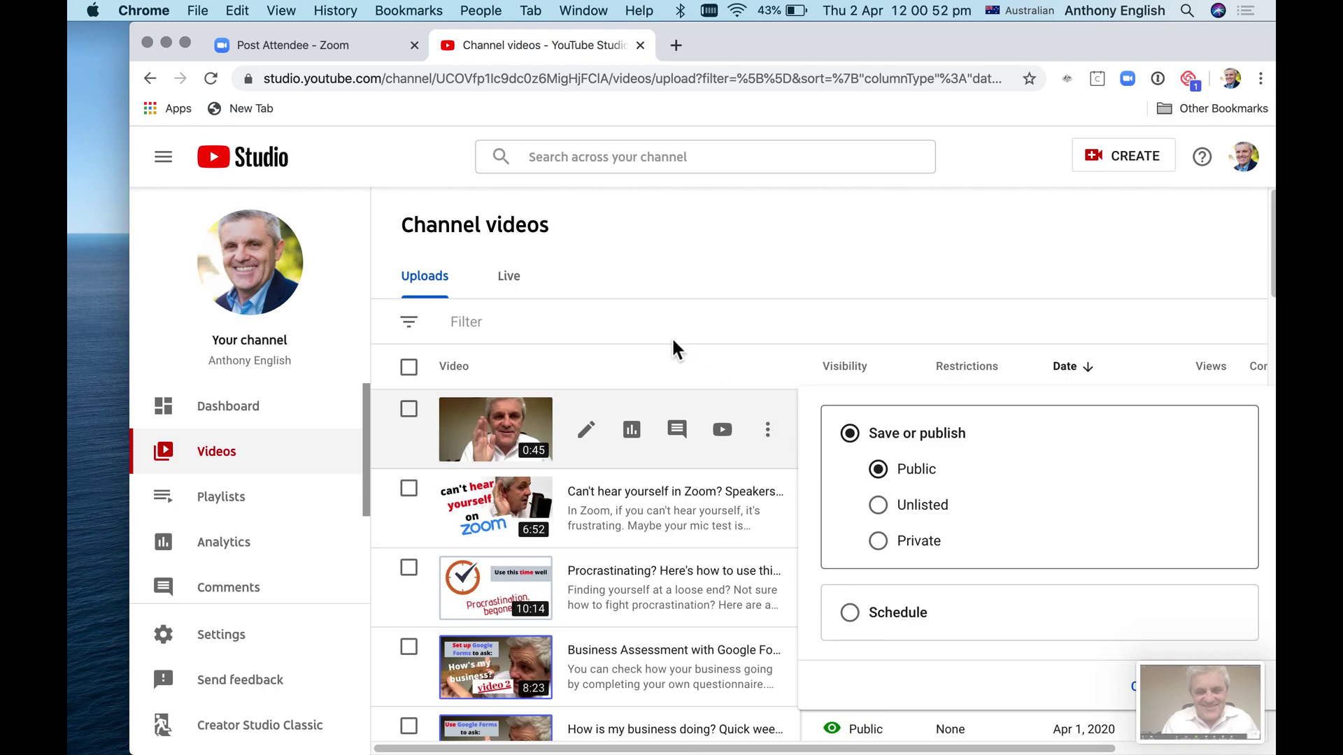
click(590, 432)
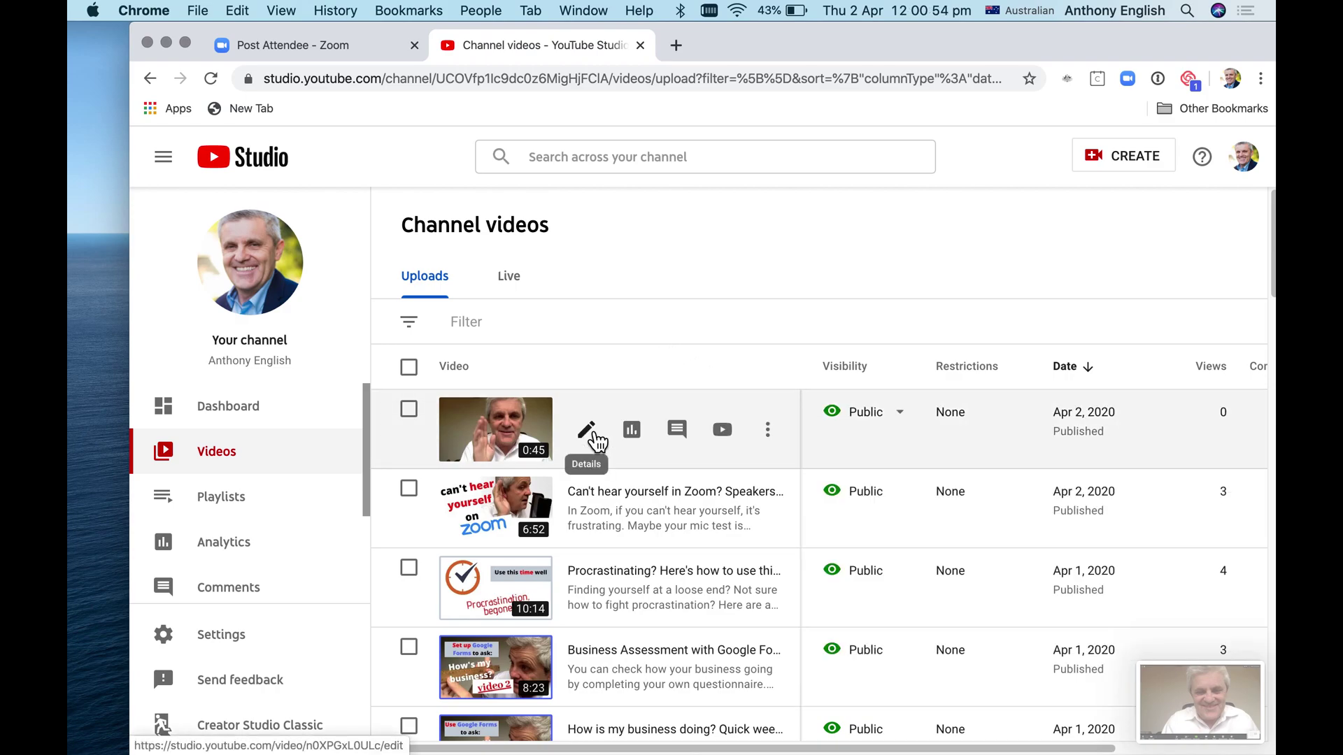
click(595, 437)
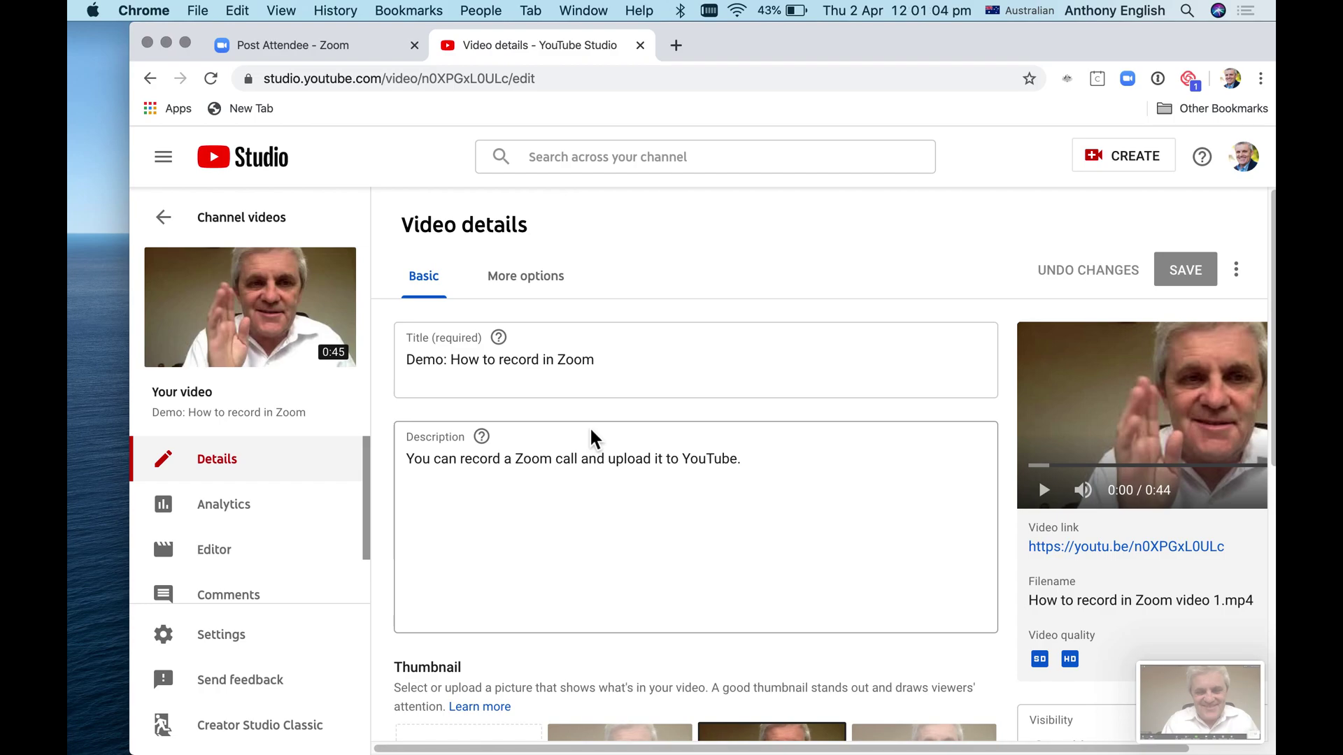
Cancel uploading a custom thumbnail, keeping the auto-generated still
scroll(589, 426, down, 5)
scroll(591, 432, down, 2)
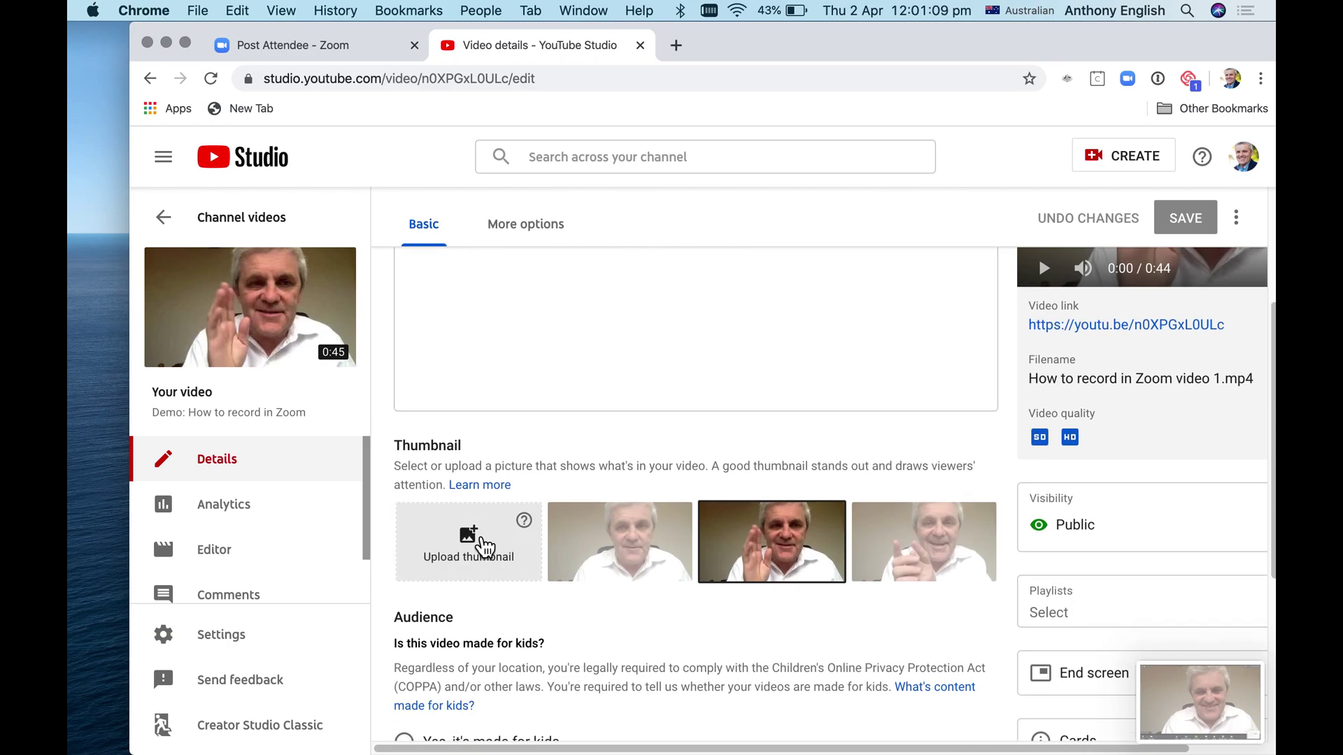
click(485, 546)
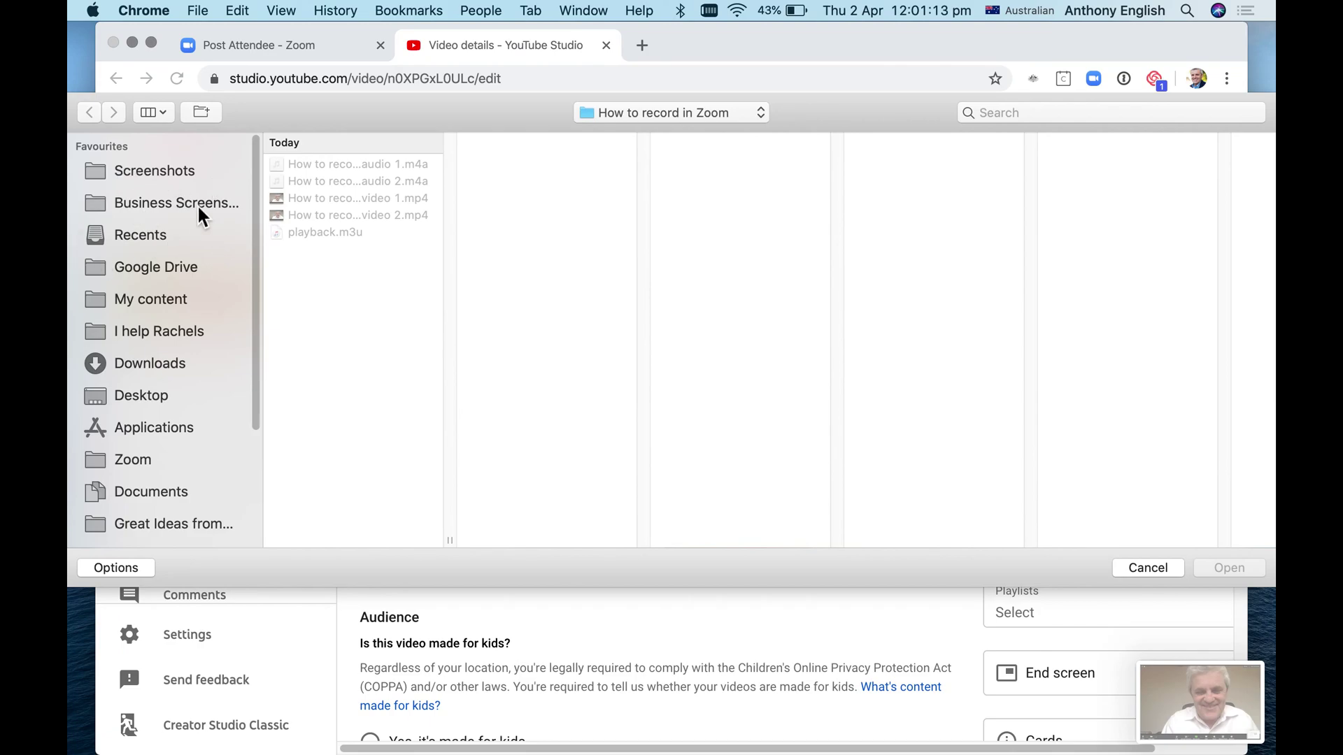
click(1148, 568)
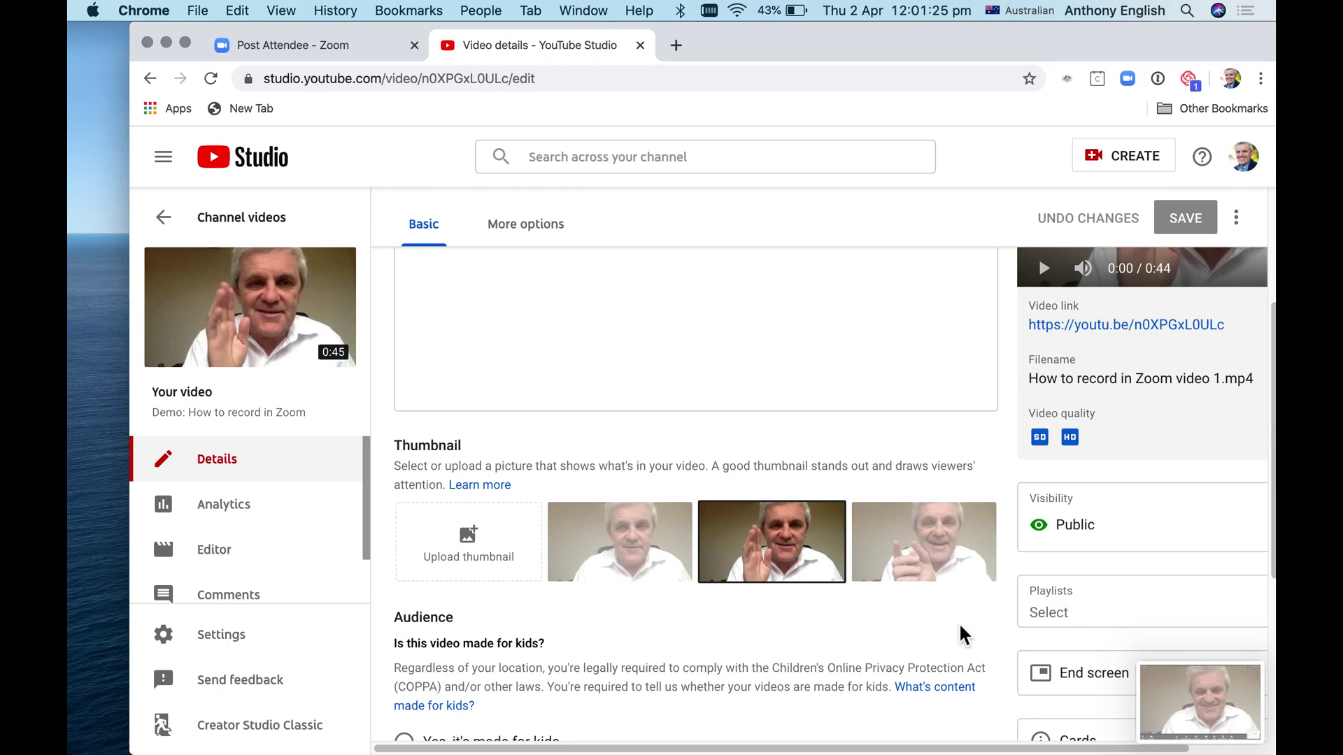
scroll(866, 440, down, 1)
scroll(865, 439, up, 2)
scroll(866, 439, down, 2)
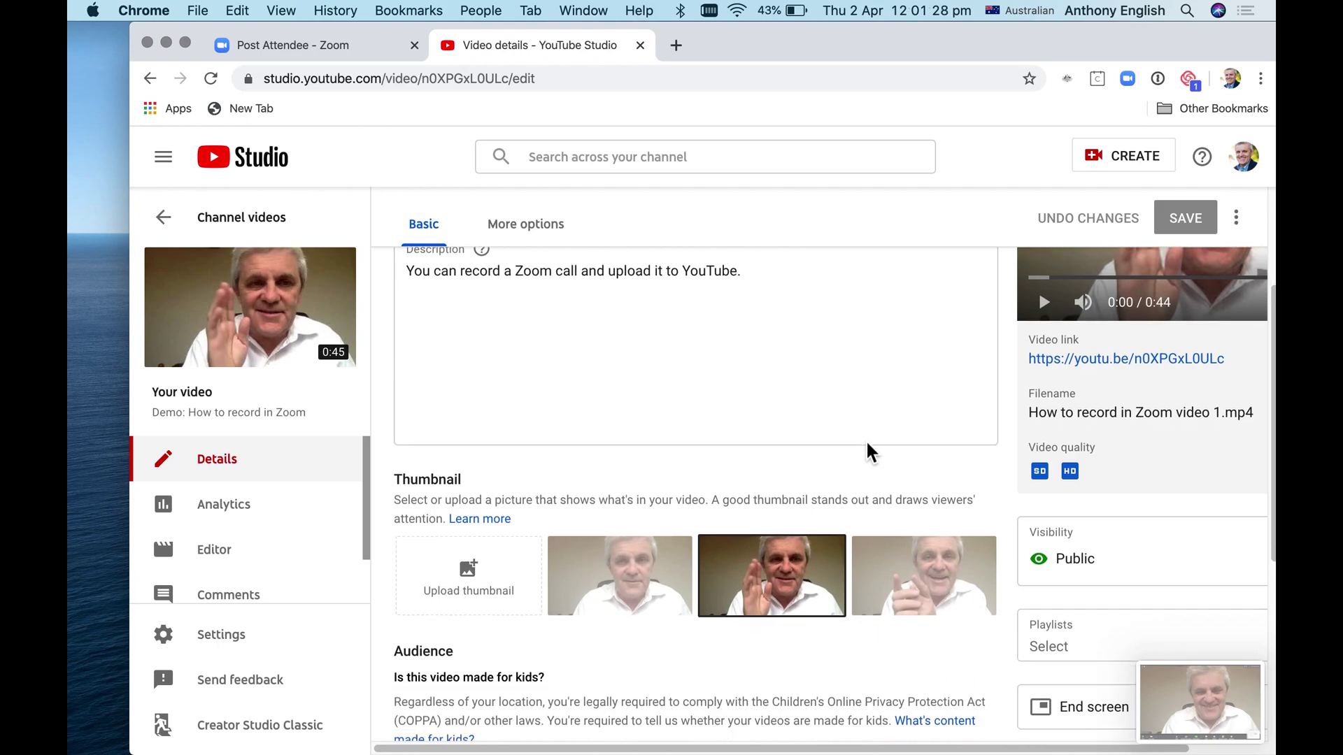
scroll(866, 439, down, 3)
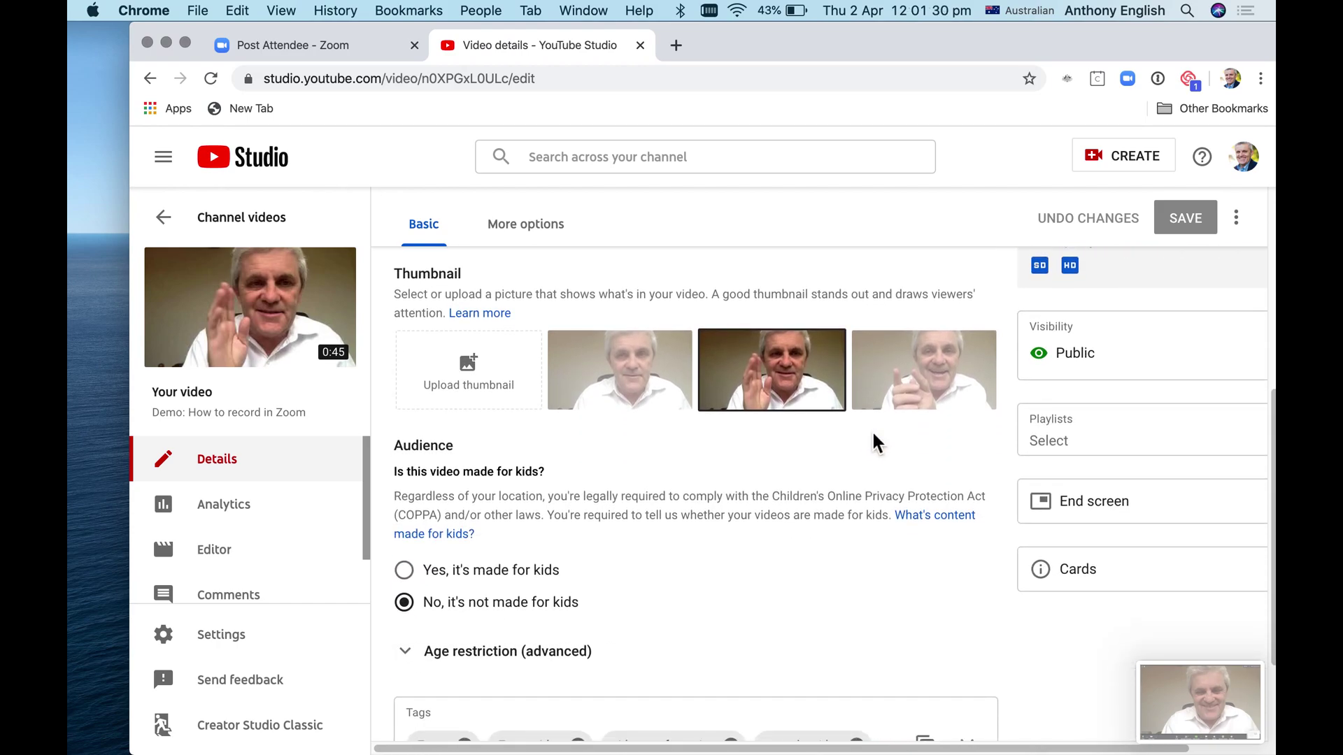
scroll(872, 429, down, 1)
scroll(872, 430, down, 1)
scroll(872, 430, up, 7)
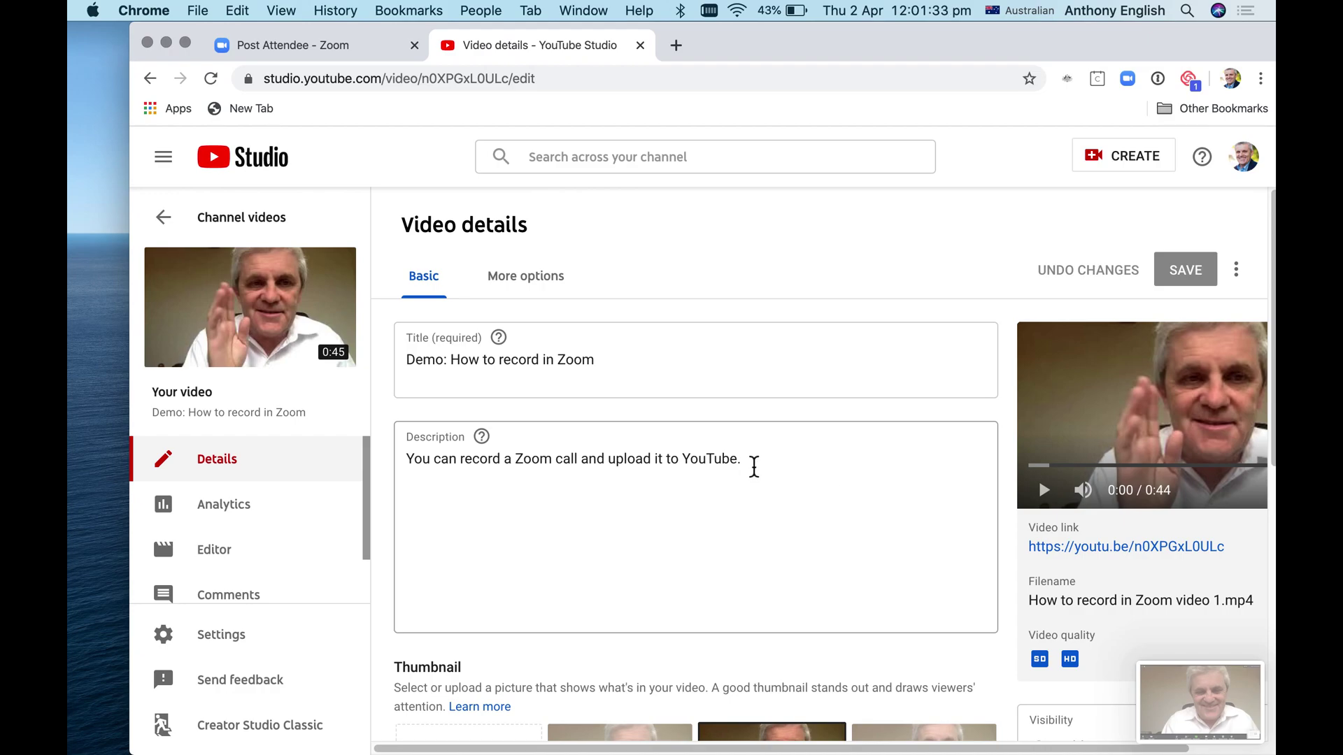
click(754, 468)
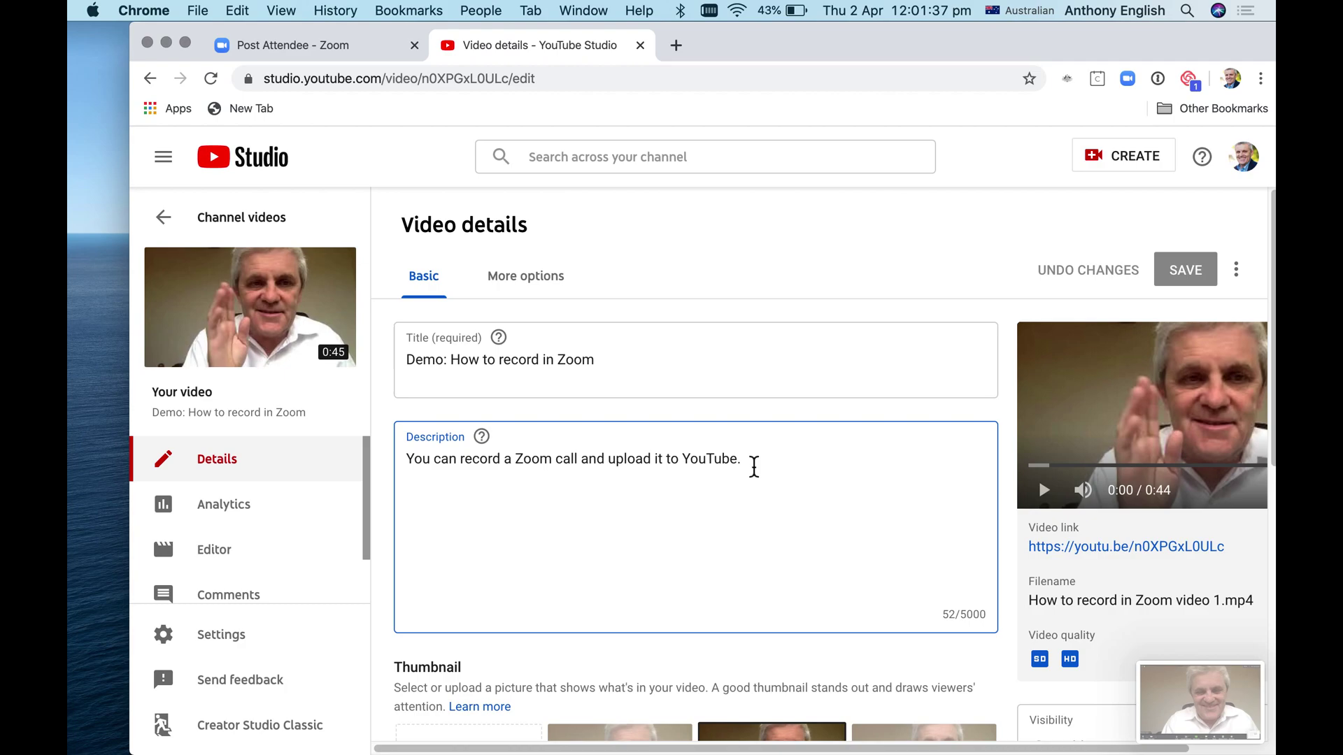
mouse_move(339, 318)
scroll(737, 485, down, 3)
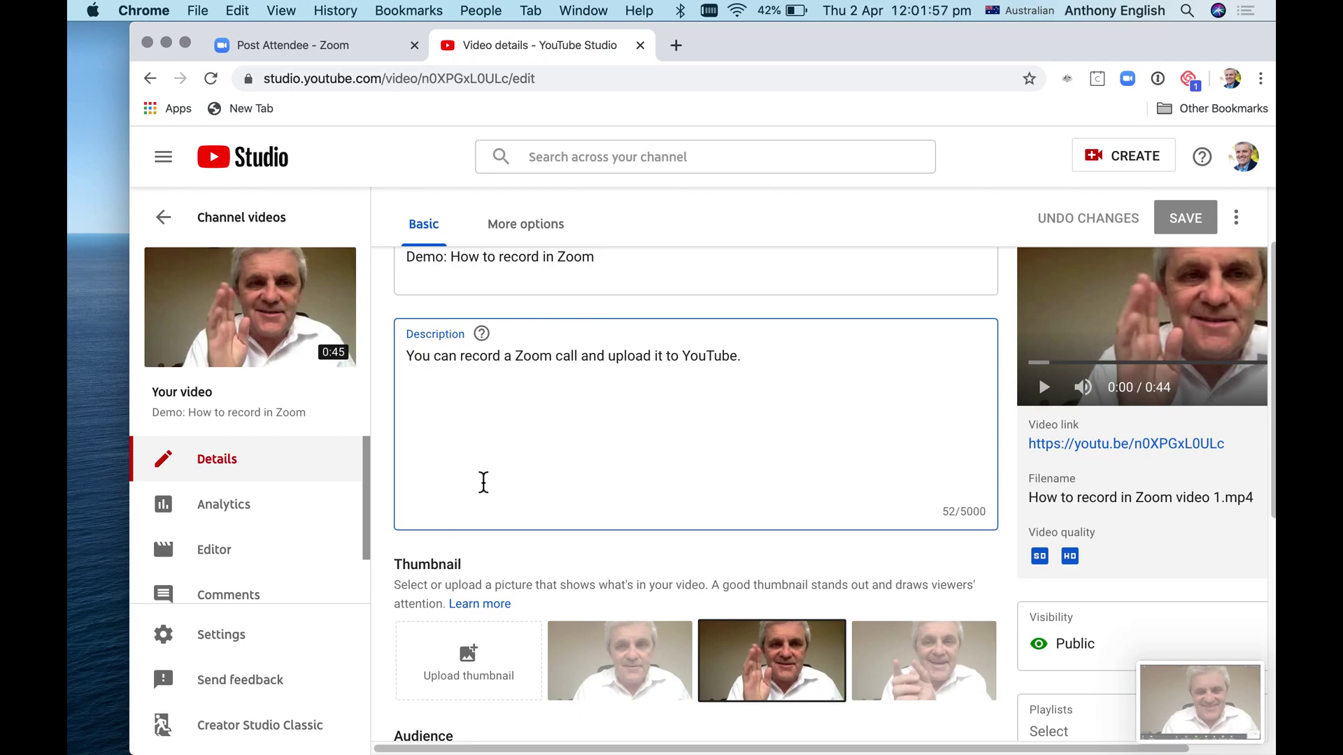
scroll(483, 482, down, 1)
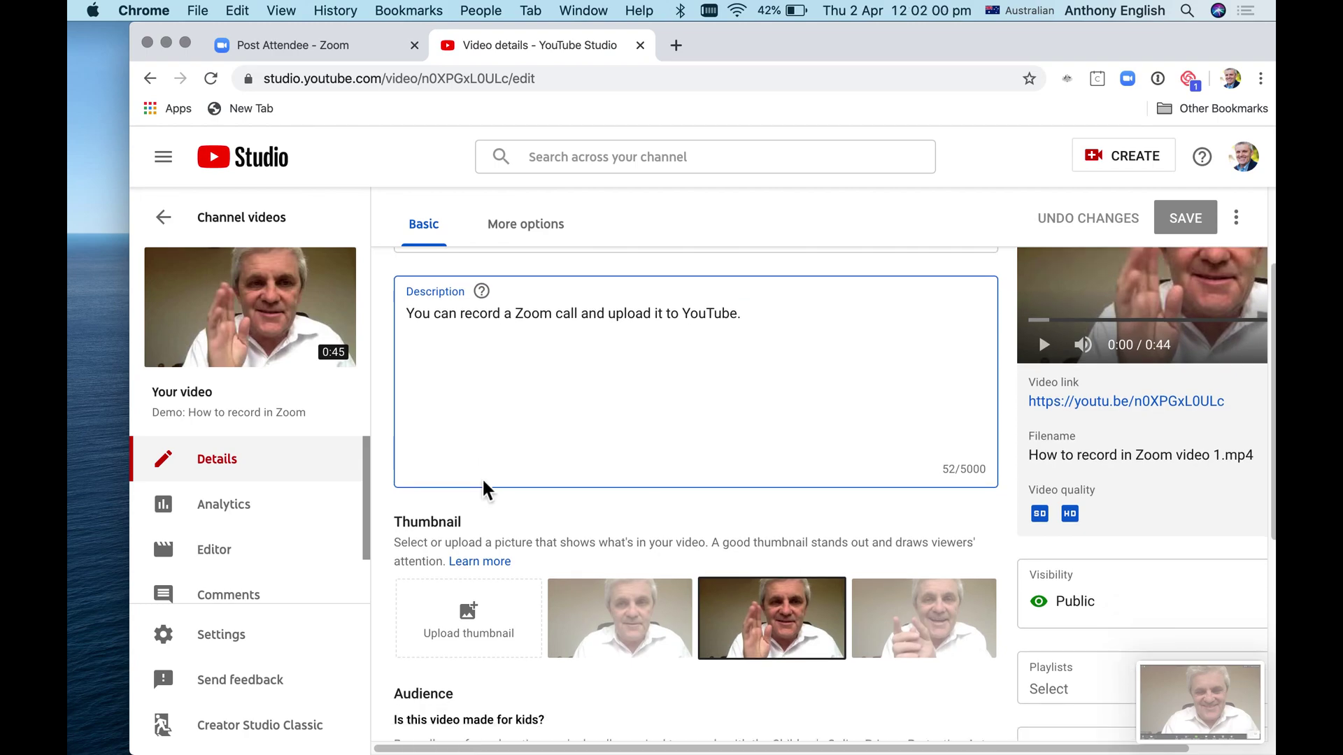
scroll(279, 543, down, 2)
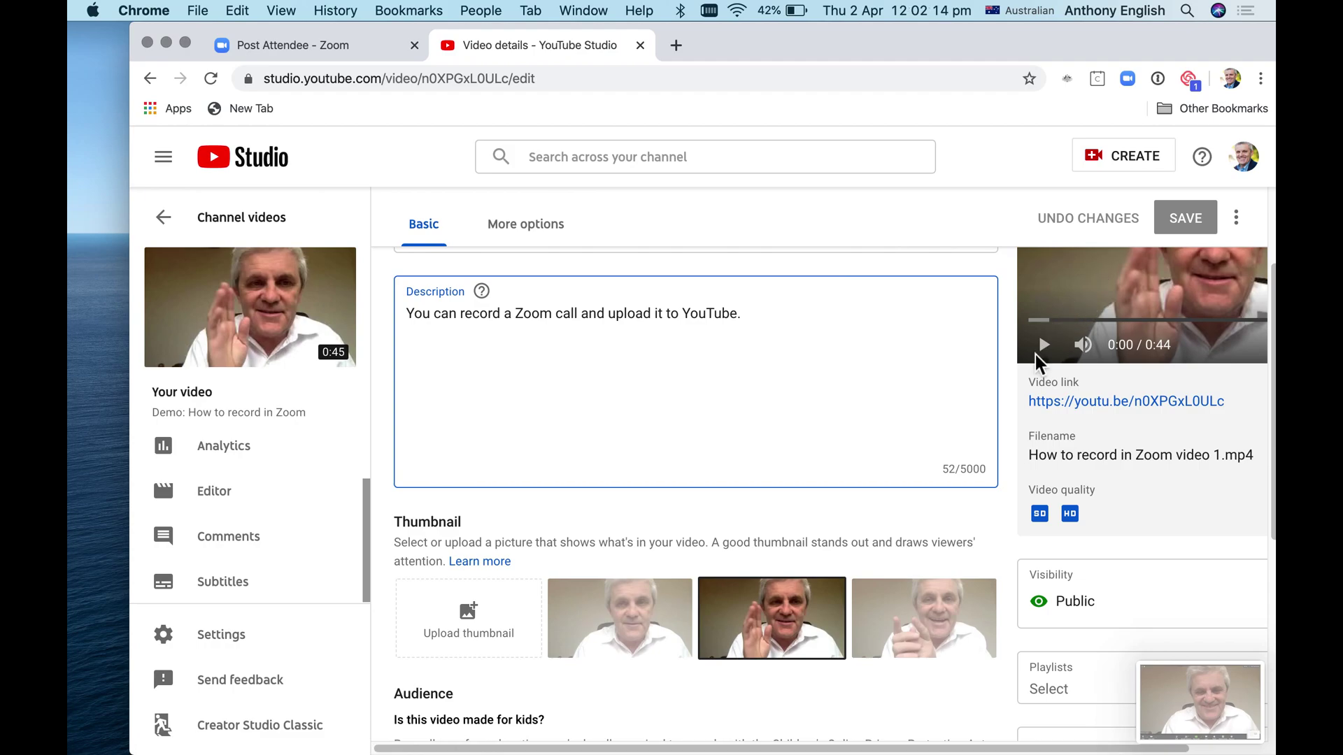
scroll(1035, 364, up, 3)
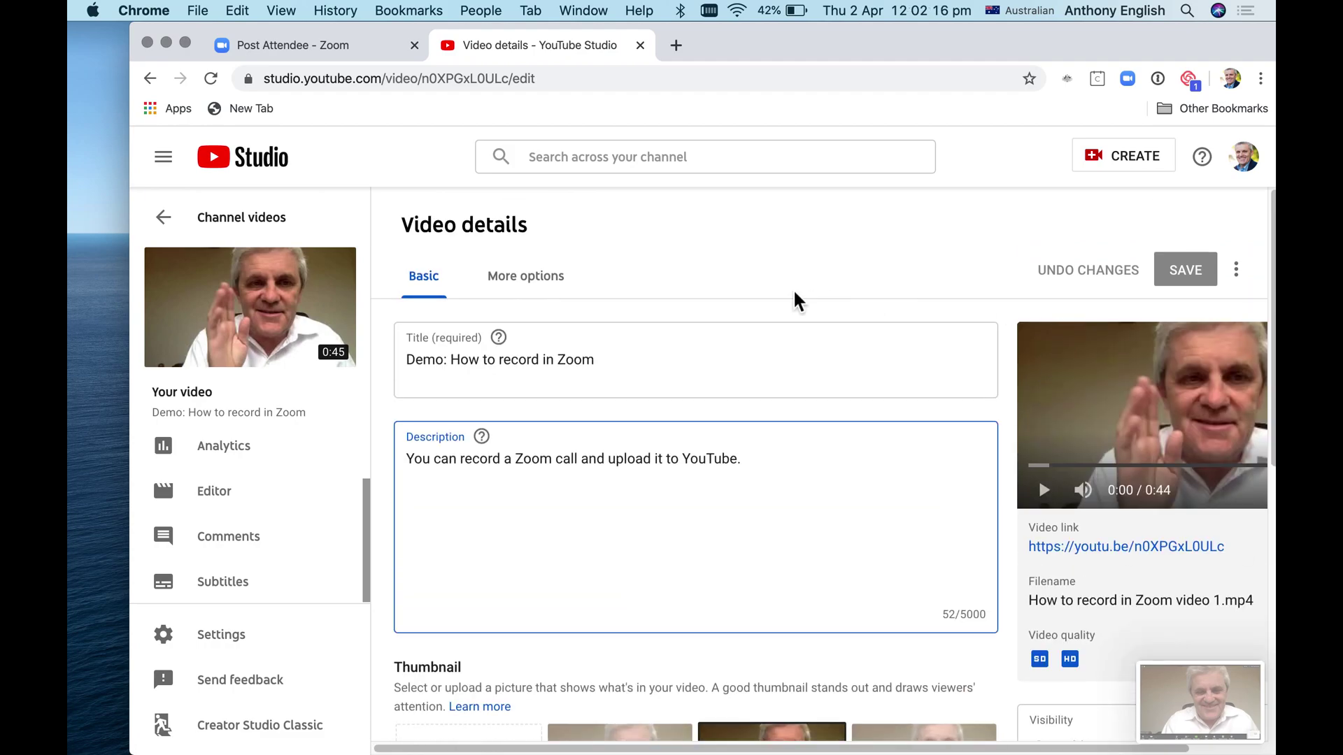
Return to Channel videos and delete 'Demo: How to record in Zoom' forever, confirming the warning
click(167, 225)
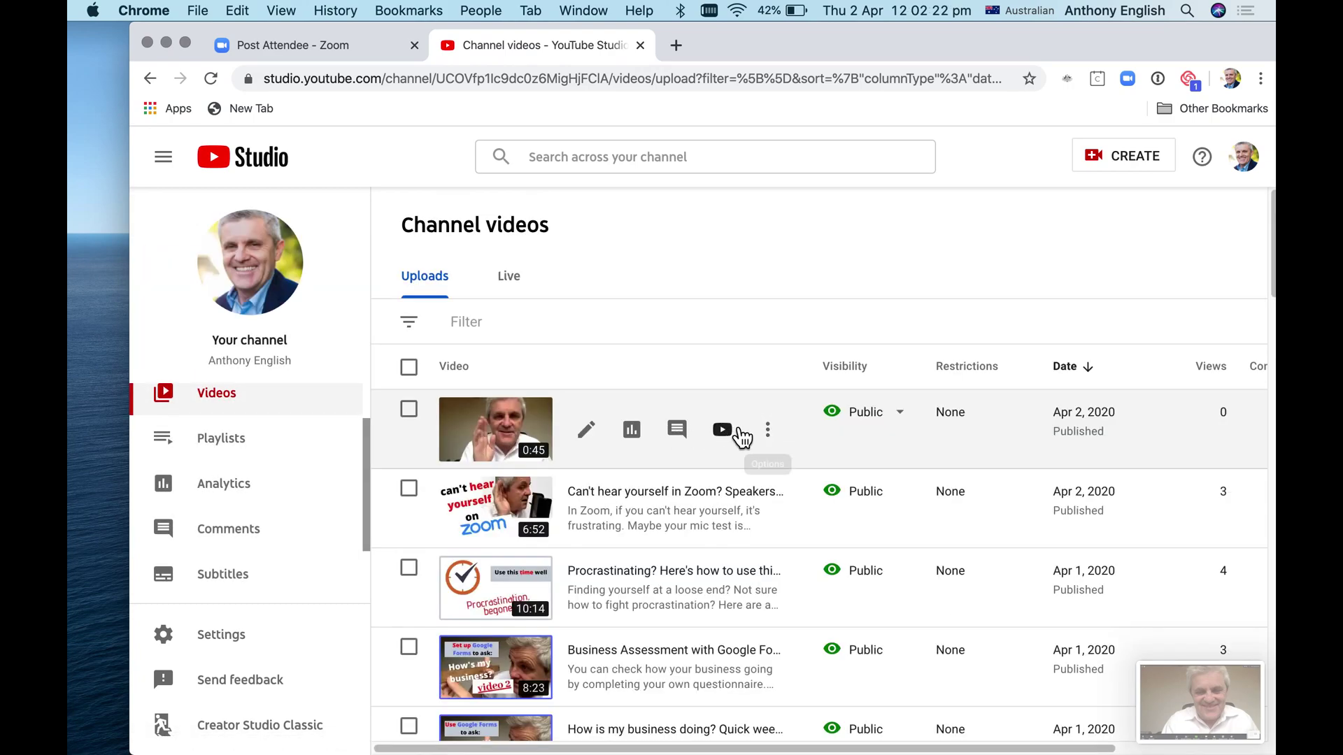
click(771, 432)
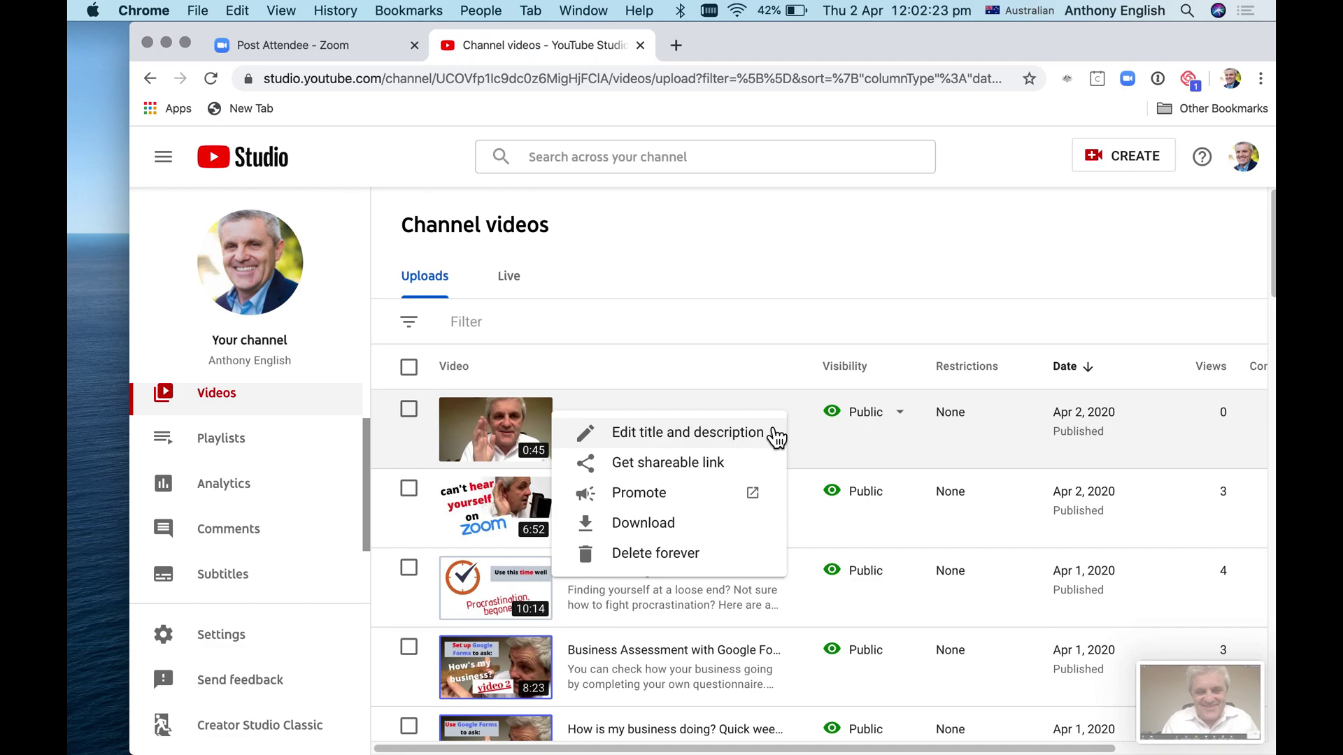
click(652, 552)
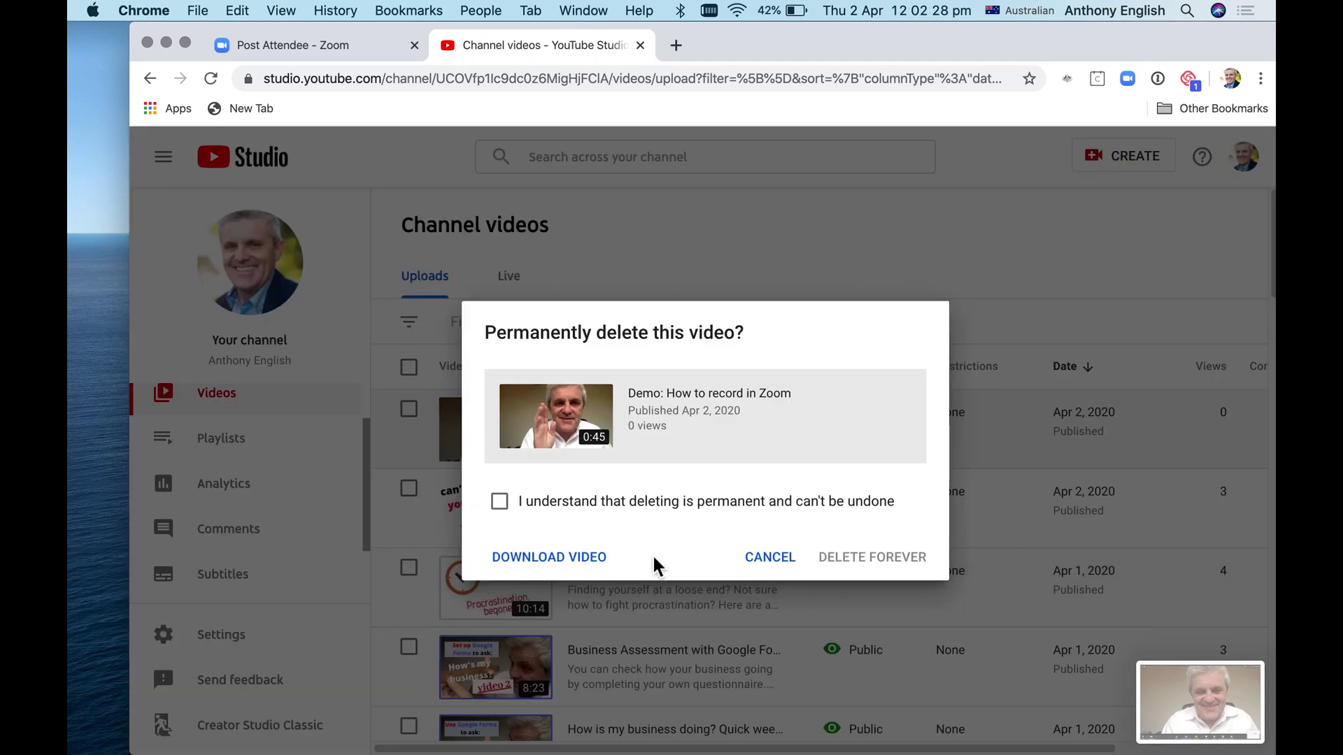
click(504, 508)
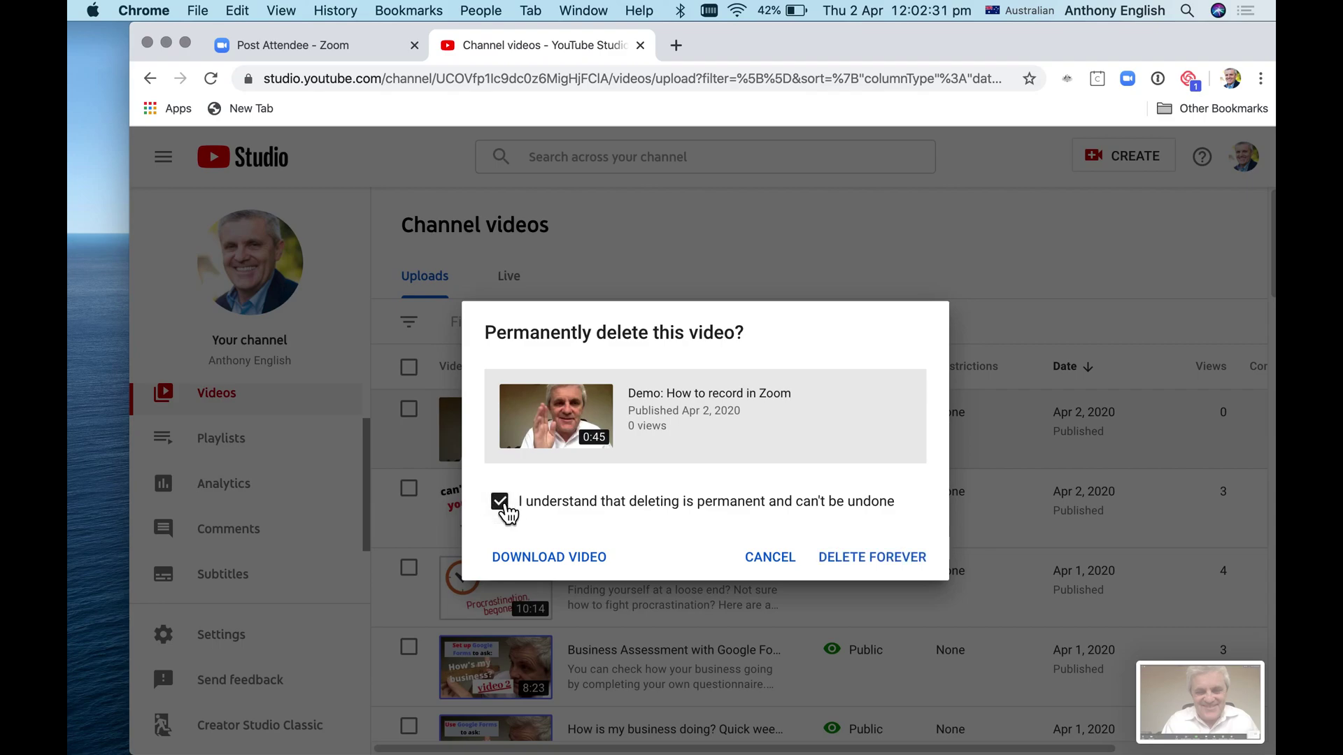
click(867, 559)
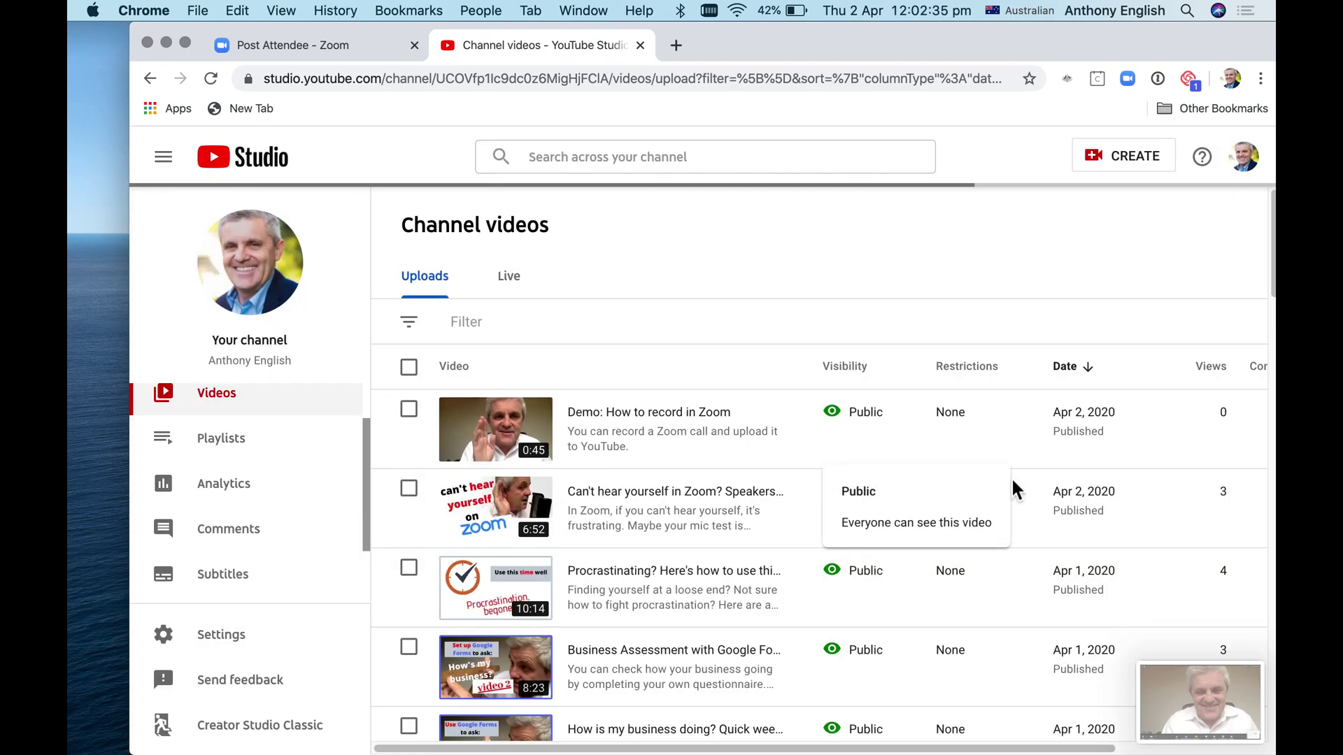